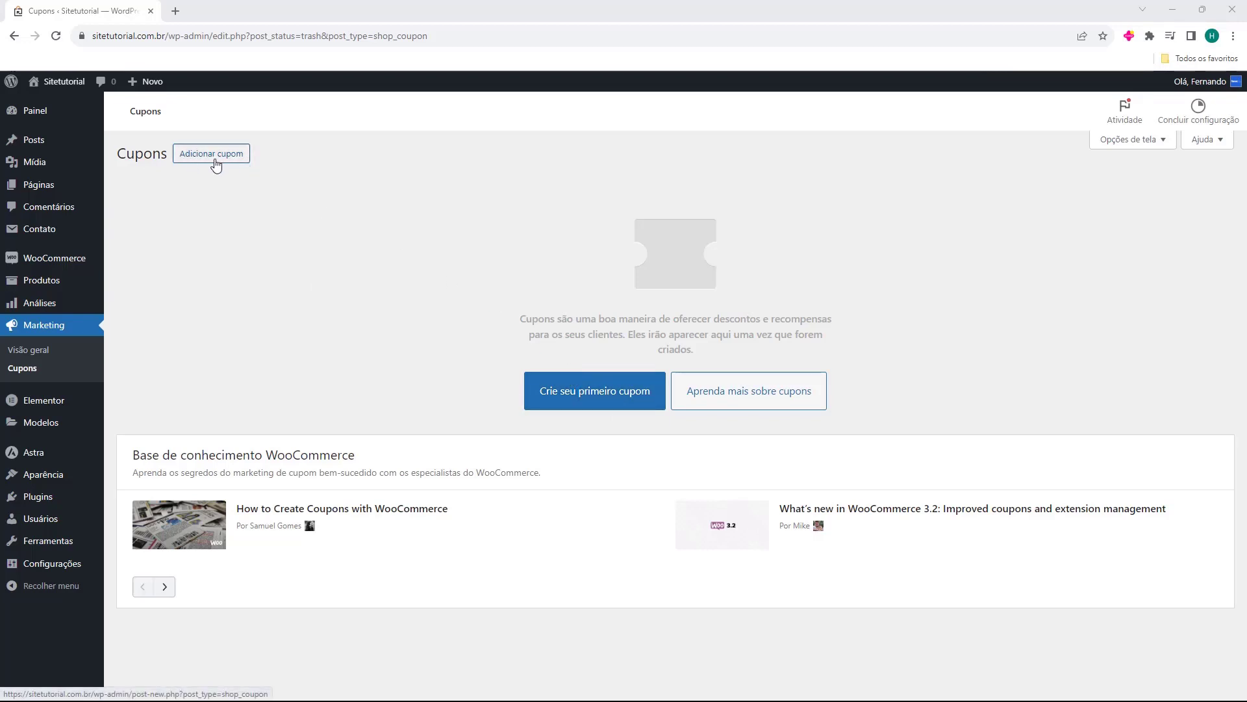
Step: Start a new coupon and generate a random coupon code for it
left_click(582, 398)
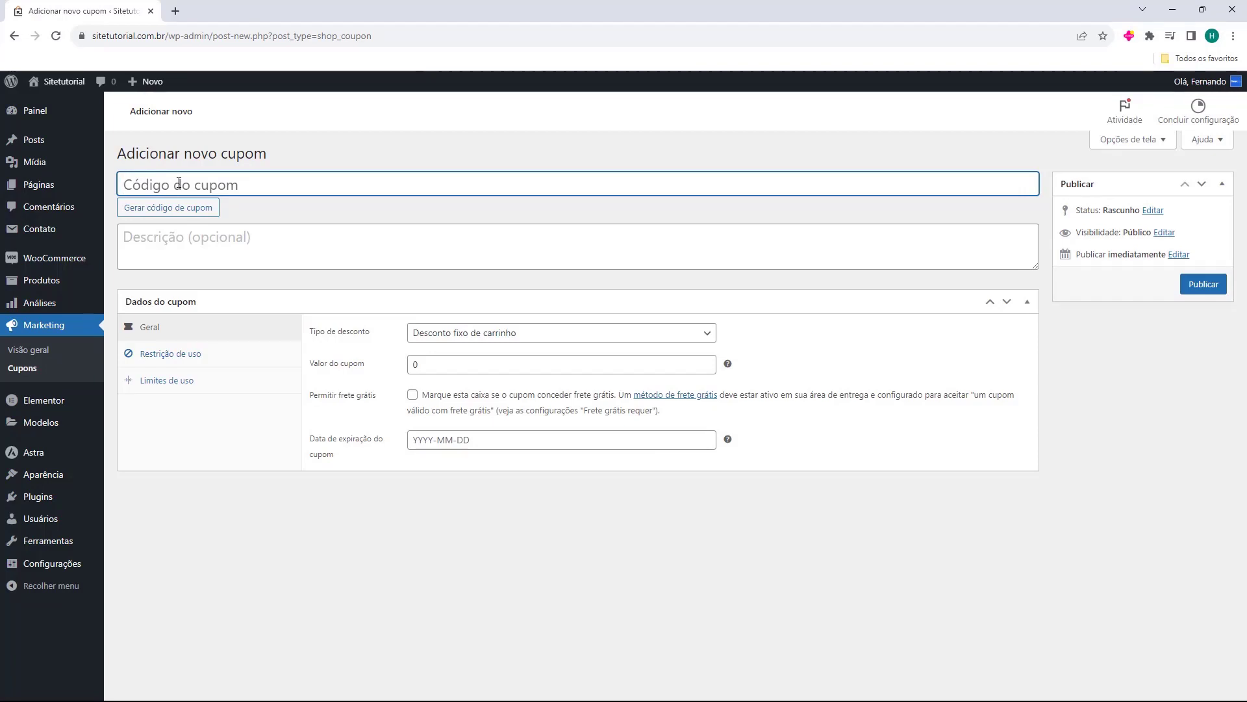
left_click(155, 213)
left_click(156, 213)
left_click(158, 215)
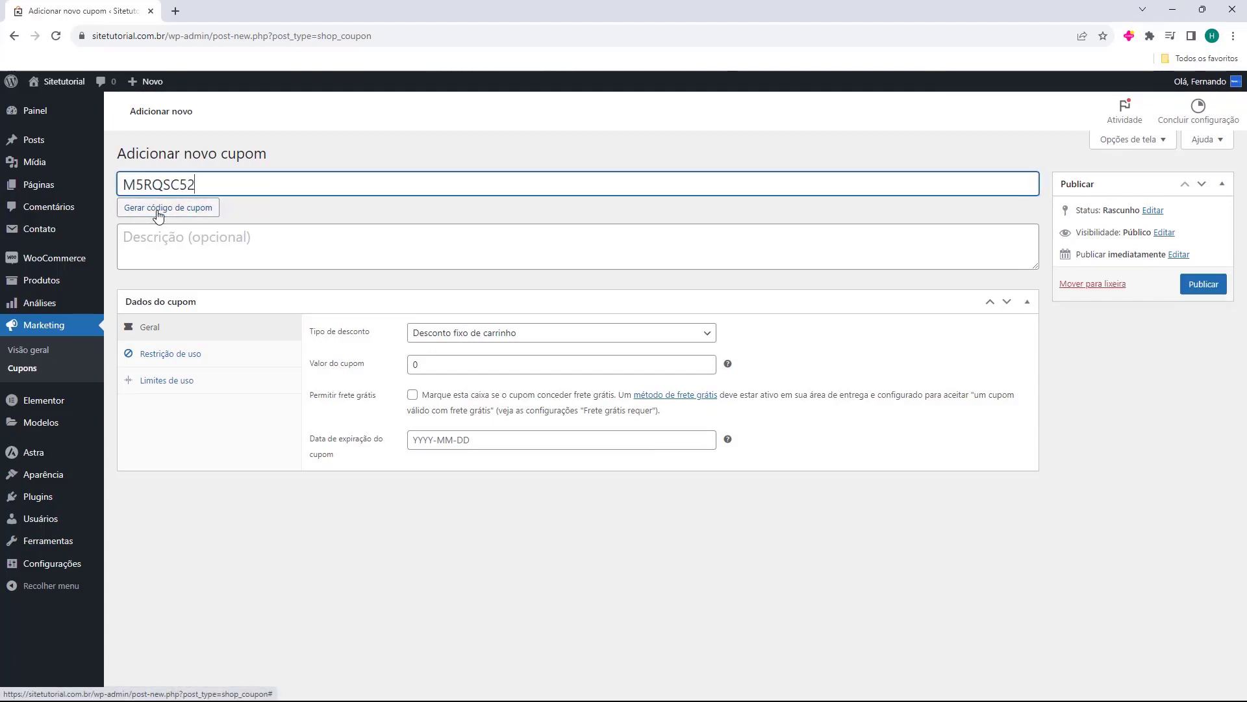
left_click(158, 215)
Step: Replace the generated coupon code with host2b15
double_click(161, 186)
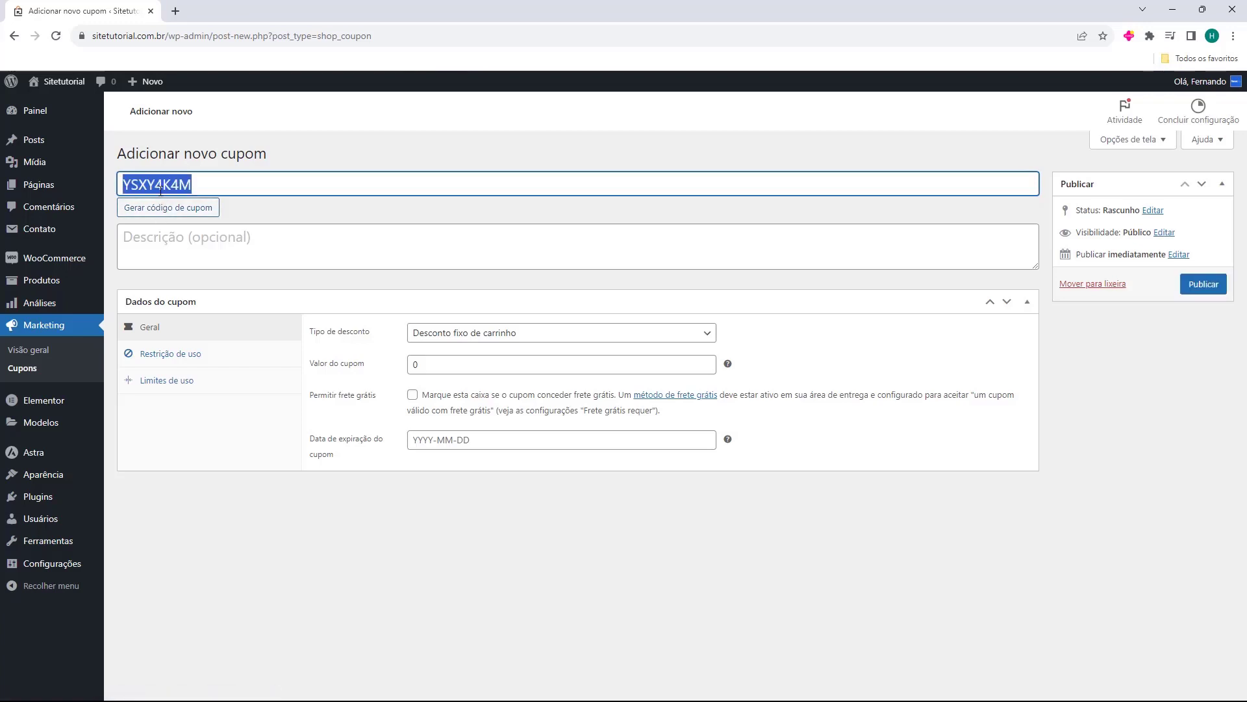
key("BackSpace")
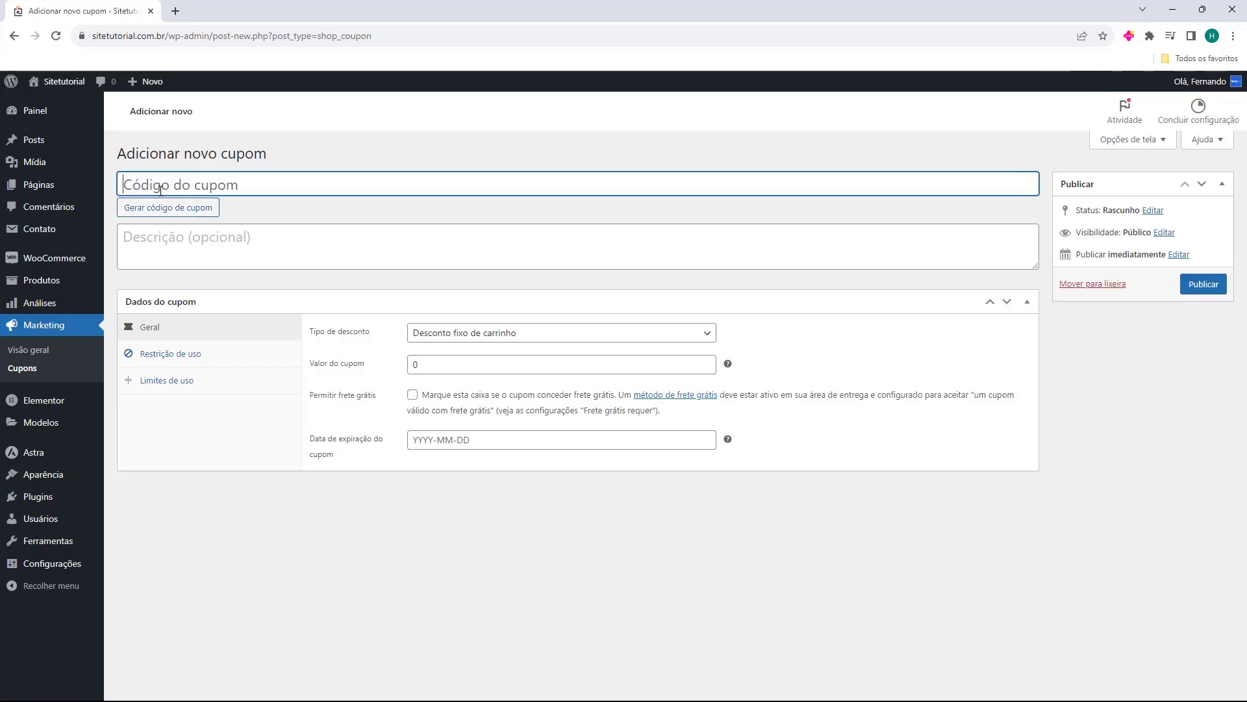
type("host2b15")
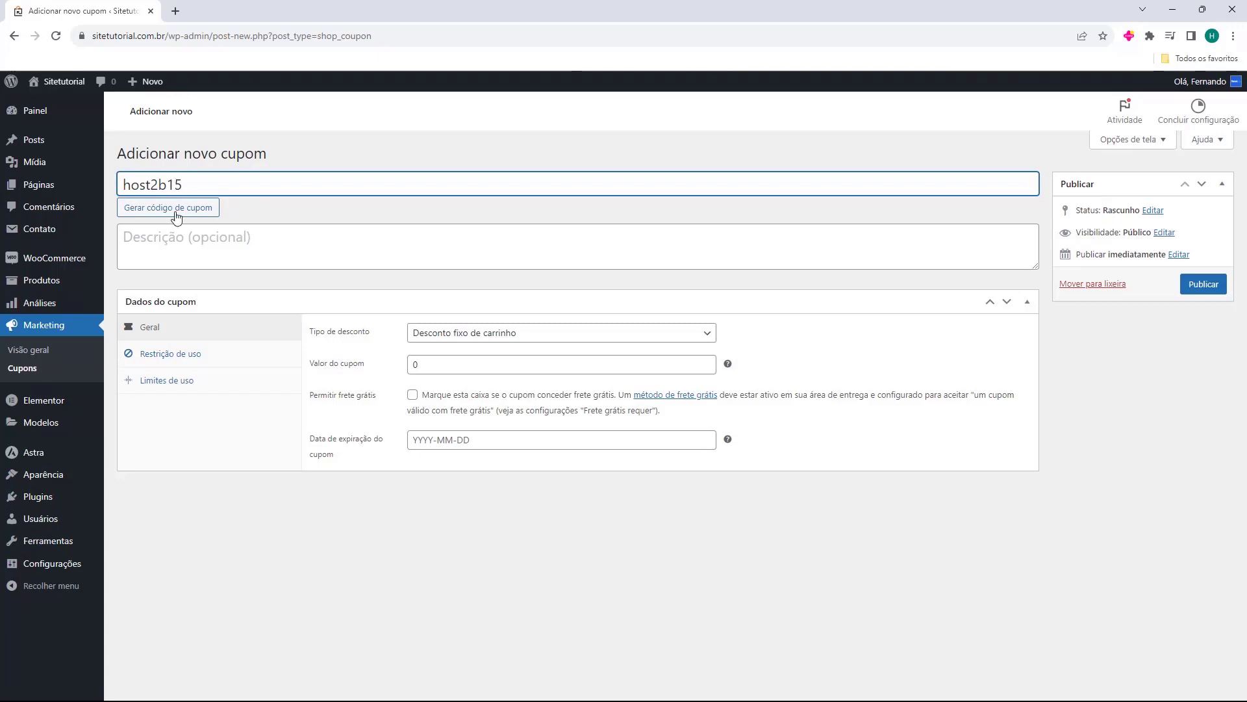
left_click(176, 244)
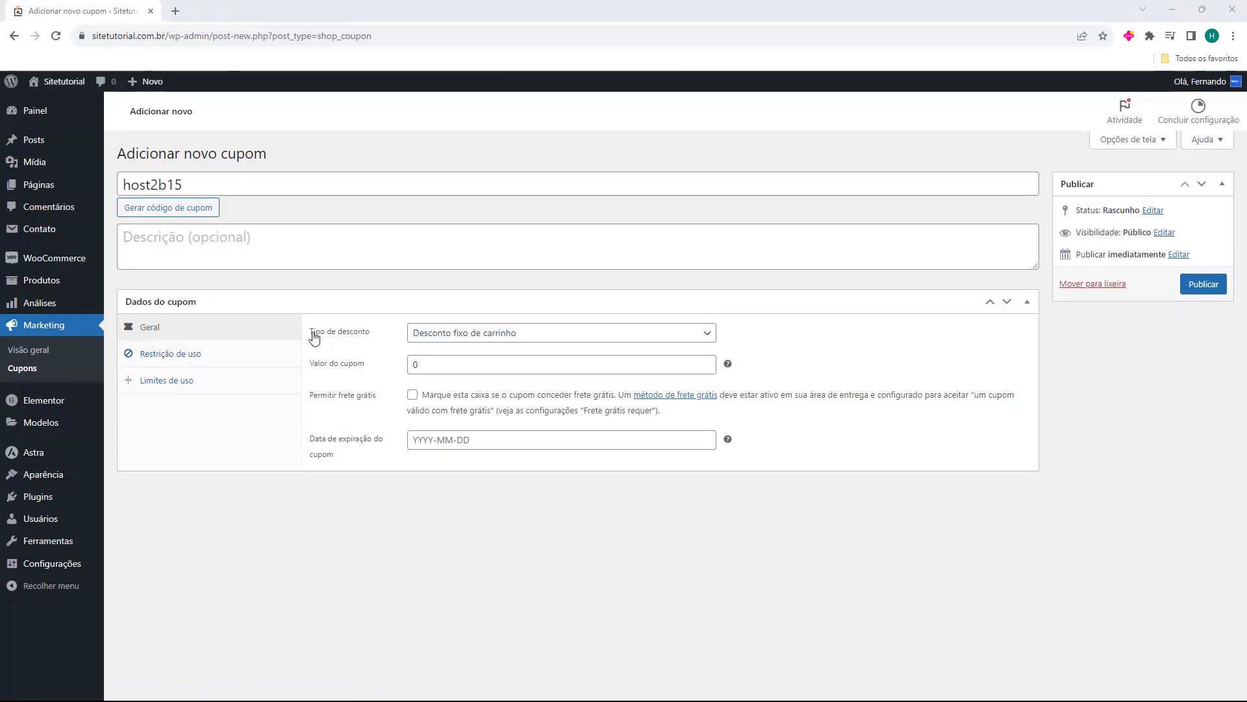
Step: Set the coupon's discount type to the percentage discount, Desconto em porcentagem
left_click(447, 336)
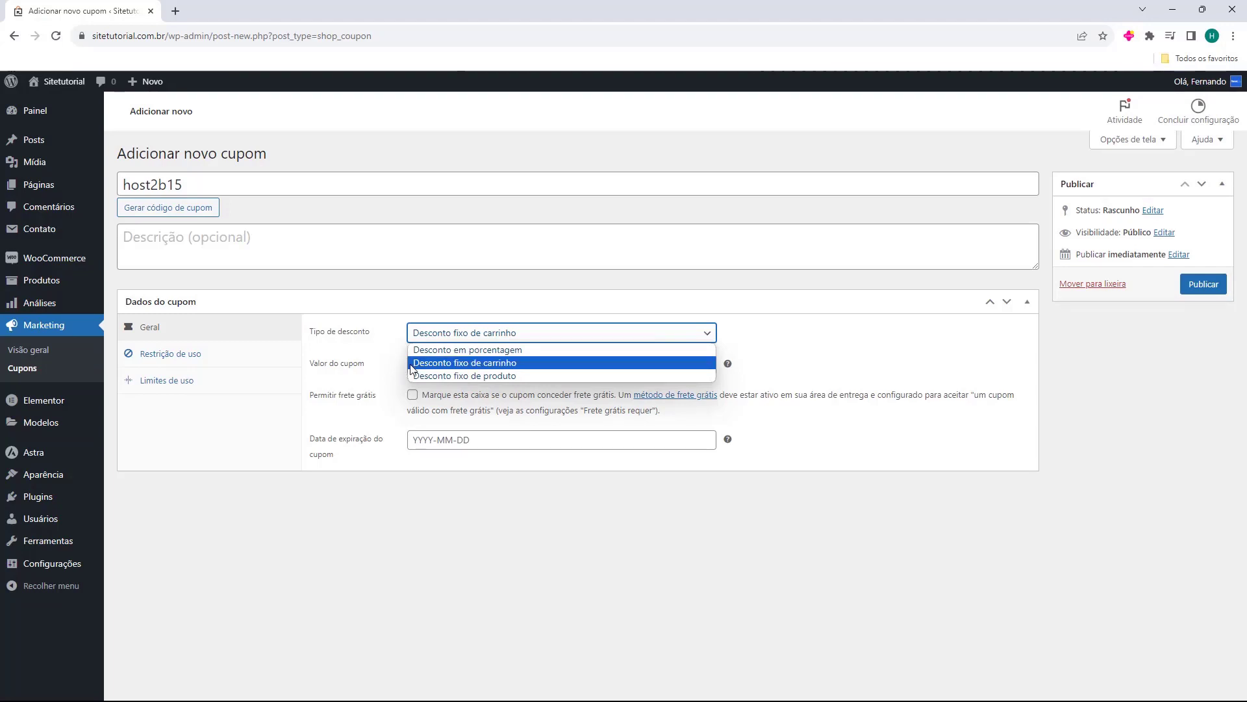
left_click(426, 364)
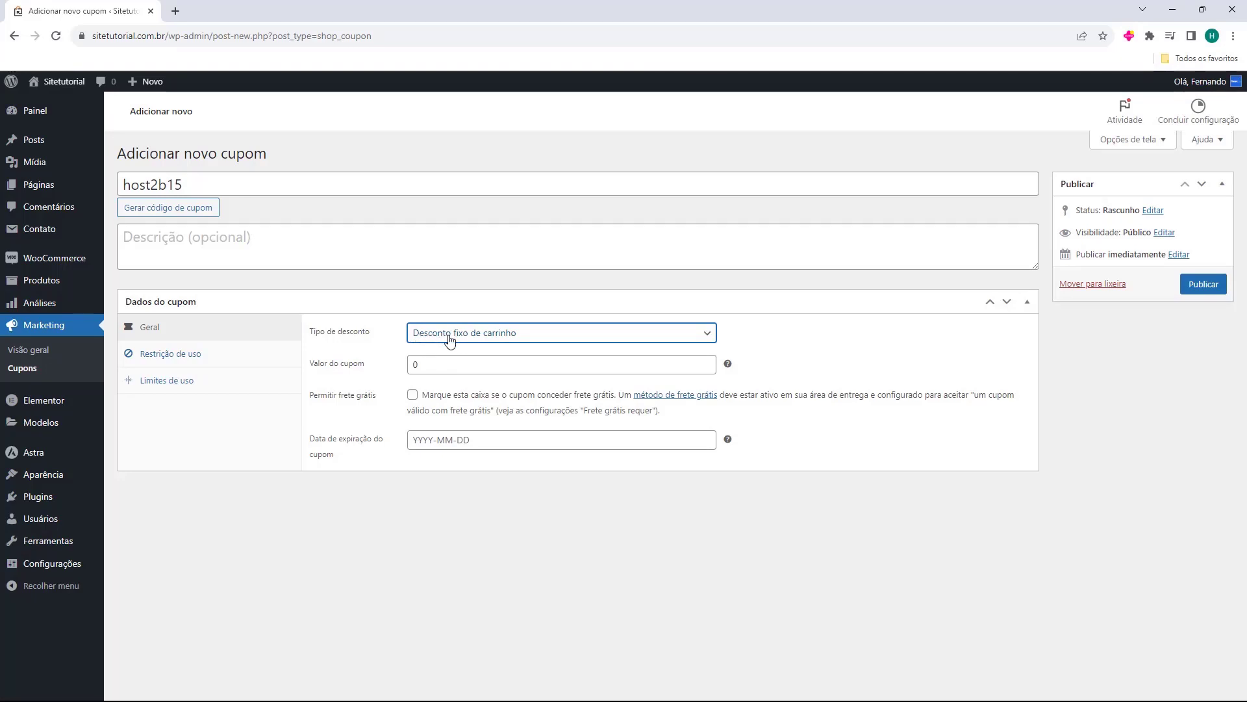
left_click(445, 339)
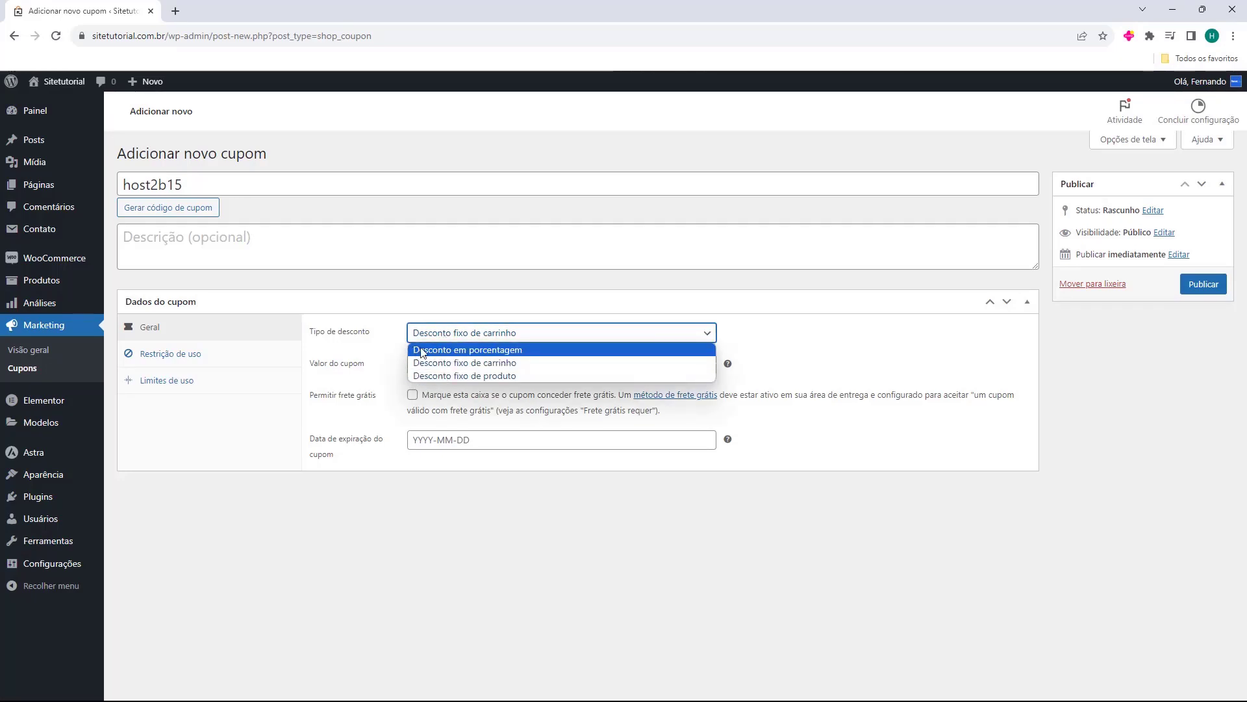
left_click(434, 354)
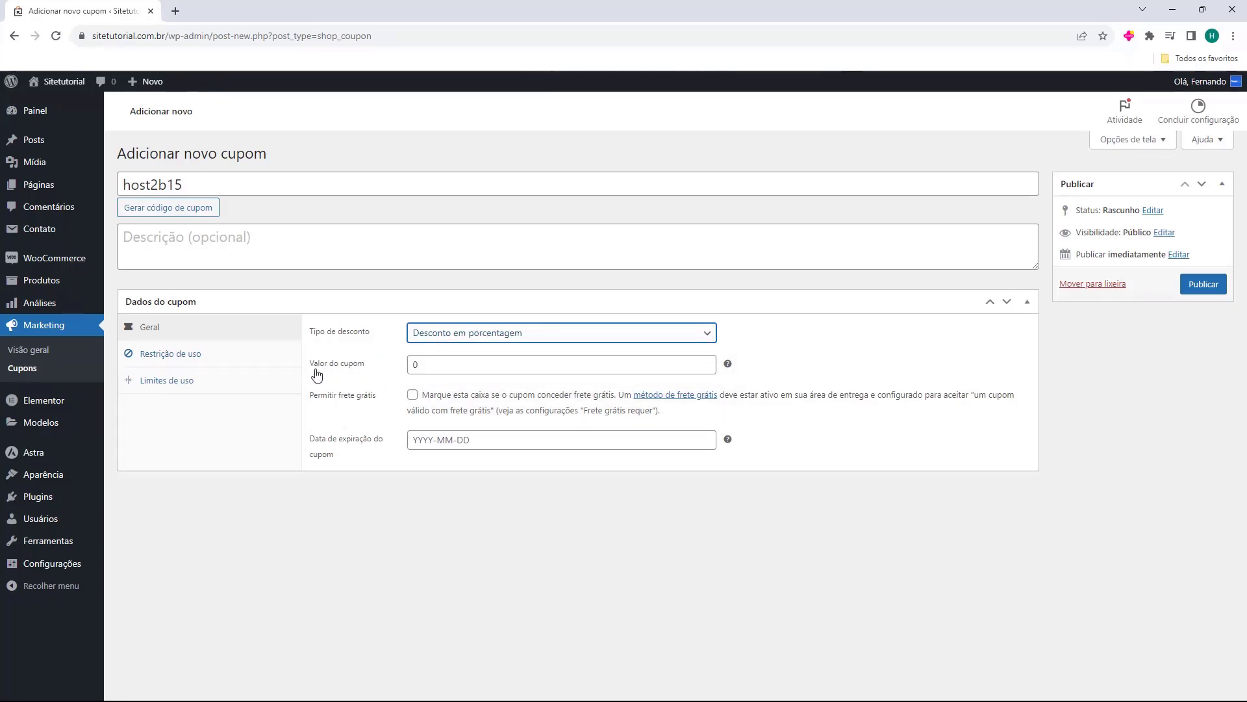
Step: Set the coupon value to 15
left_click(428, 365)
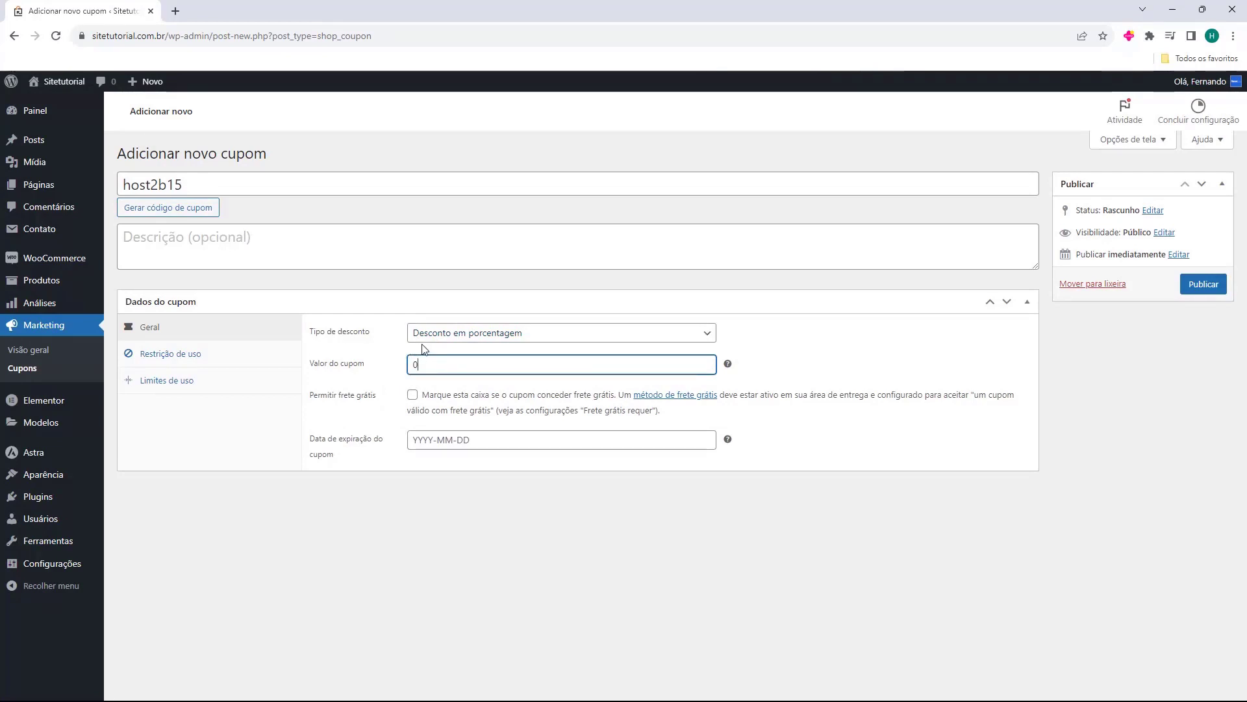
left_click_drag(437, 362, 393, 364)
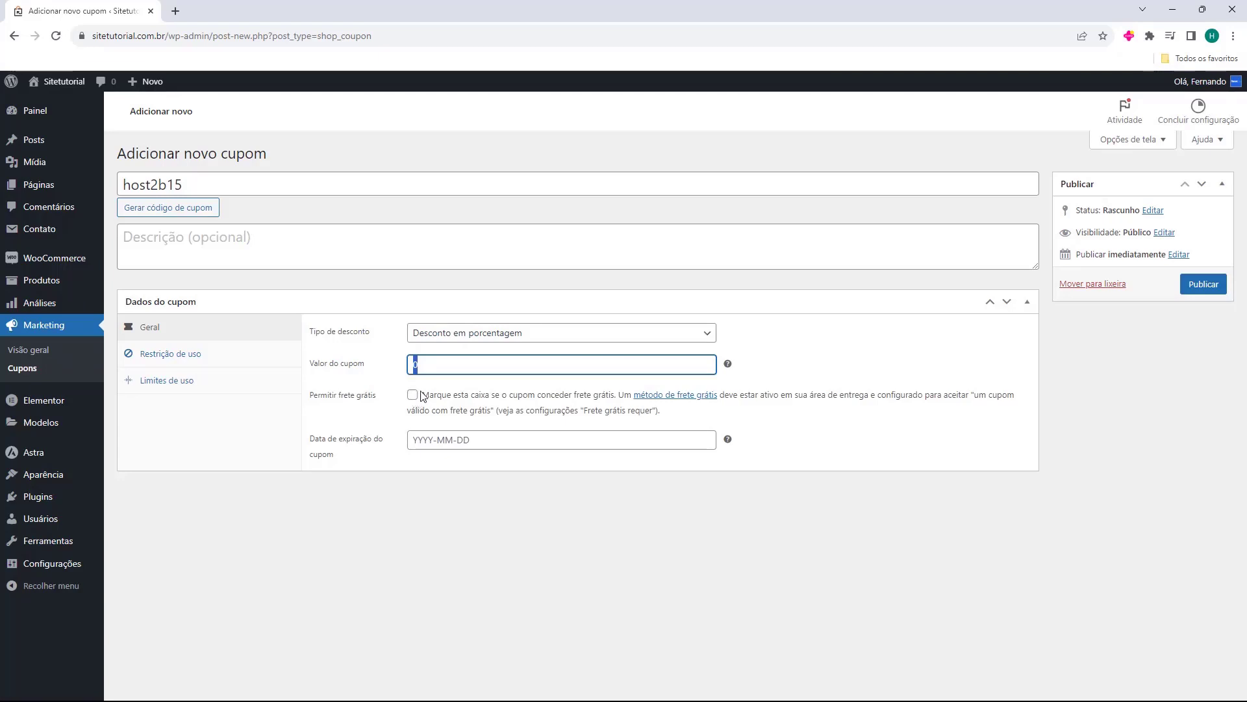
type("15")
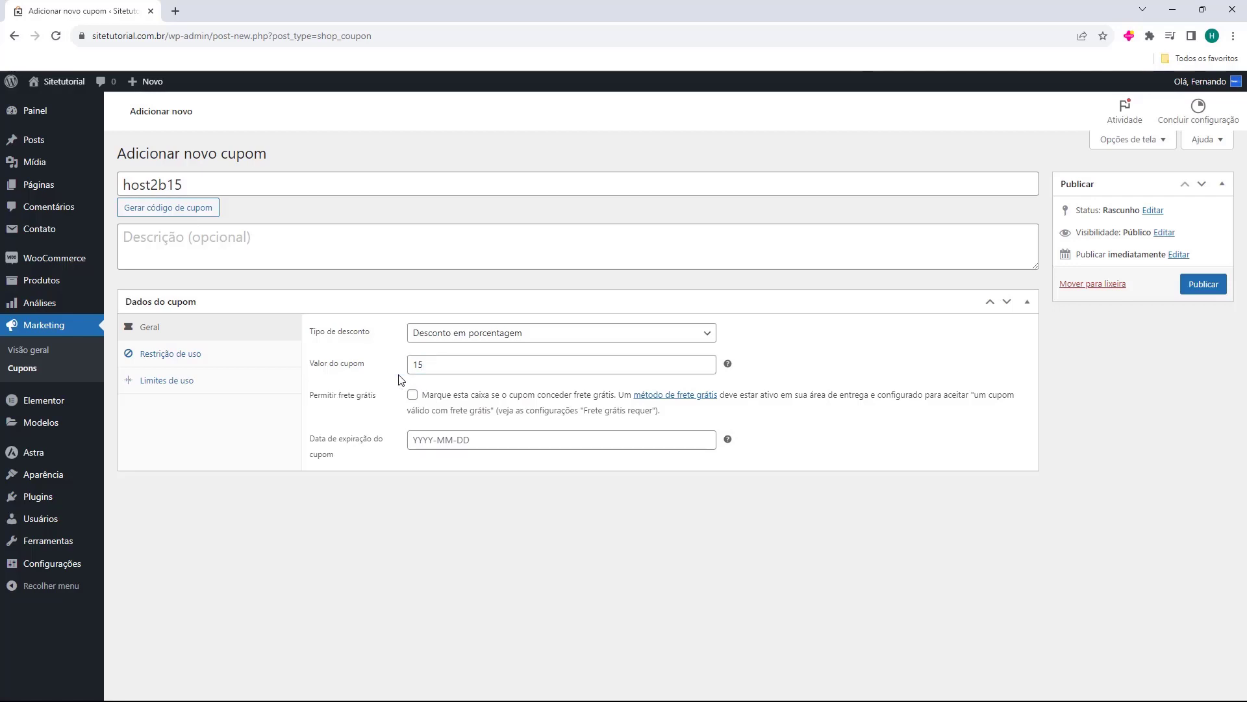
left_click(439, 359)
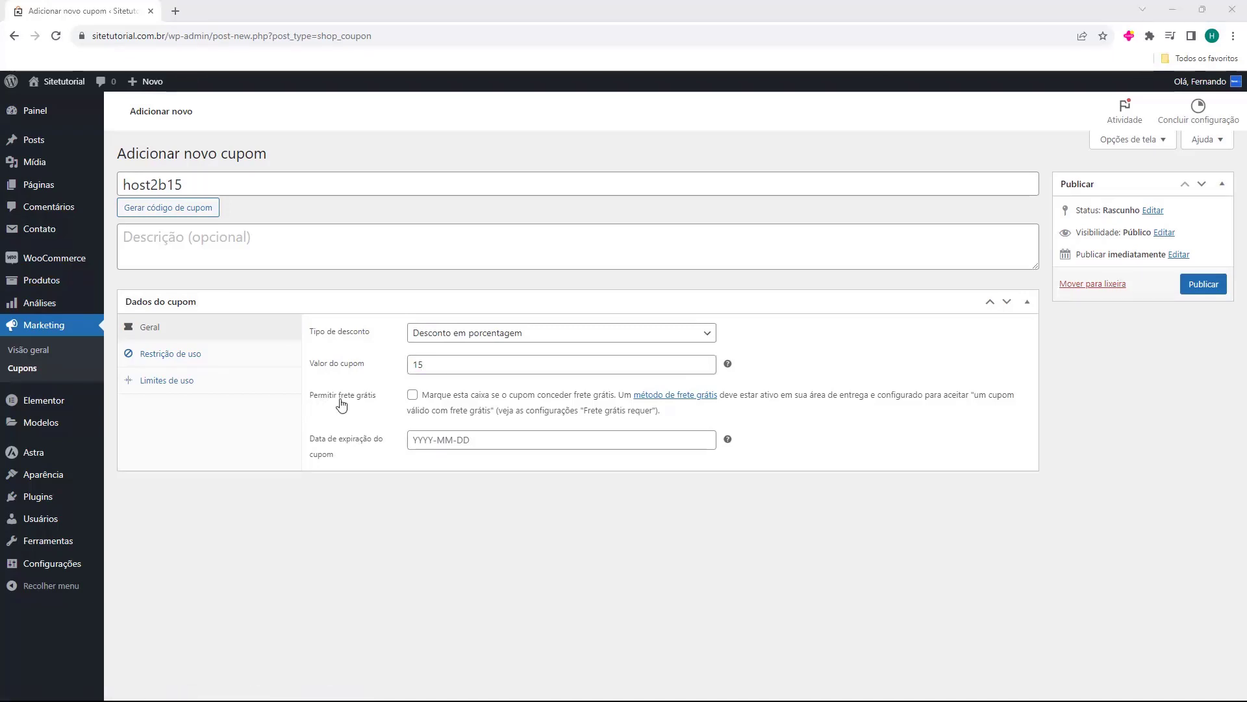
Step: Try free shipping with a coupon value of 0, and restore the value of 15 with free shipping disabled
left_click(412, 395)
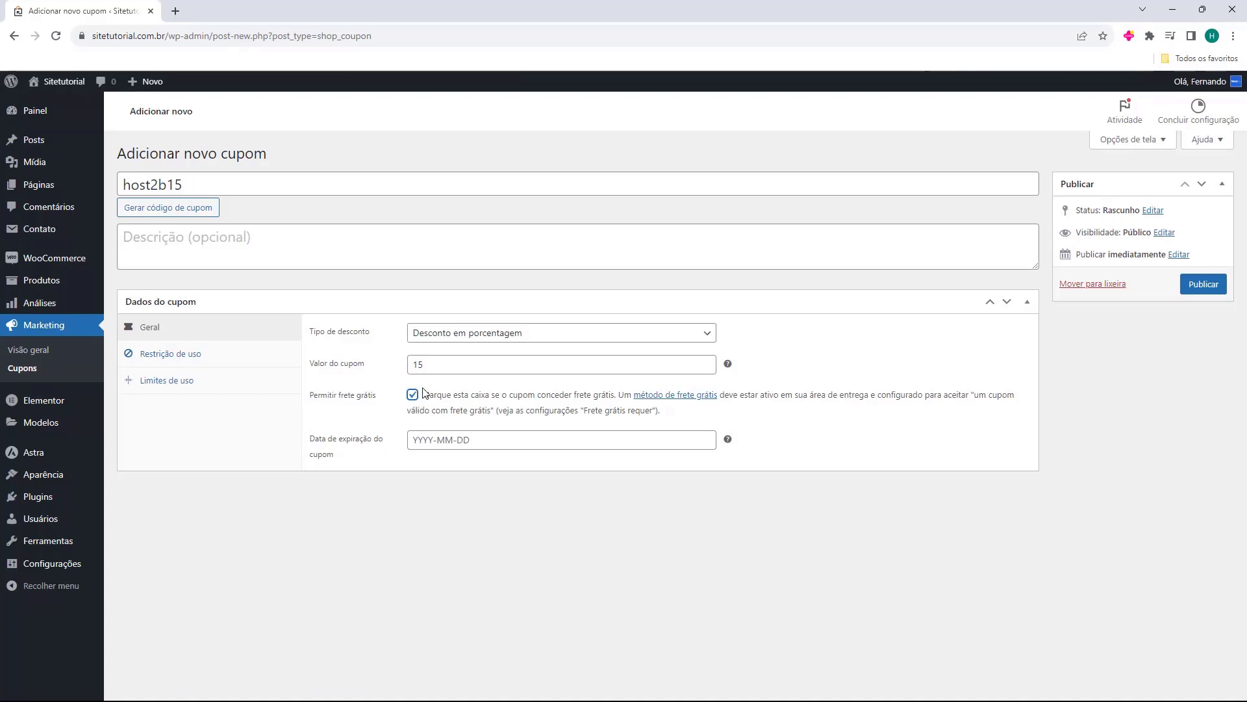
left_click_drag(432, 371, 402, 379)
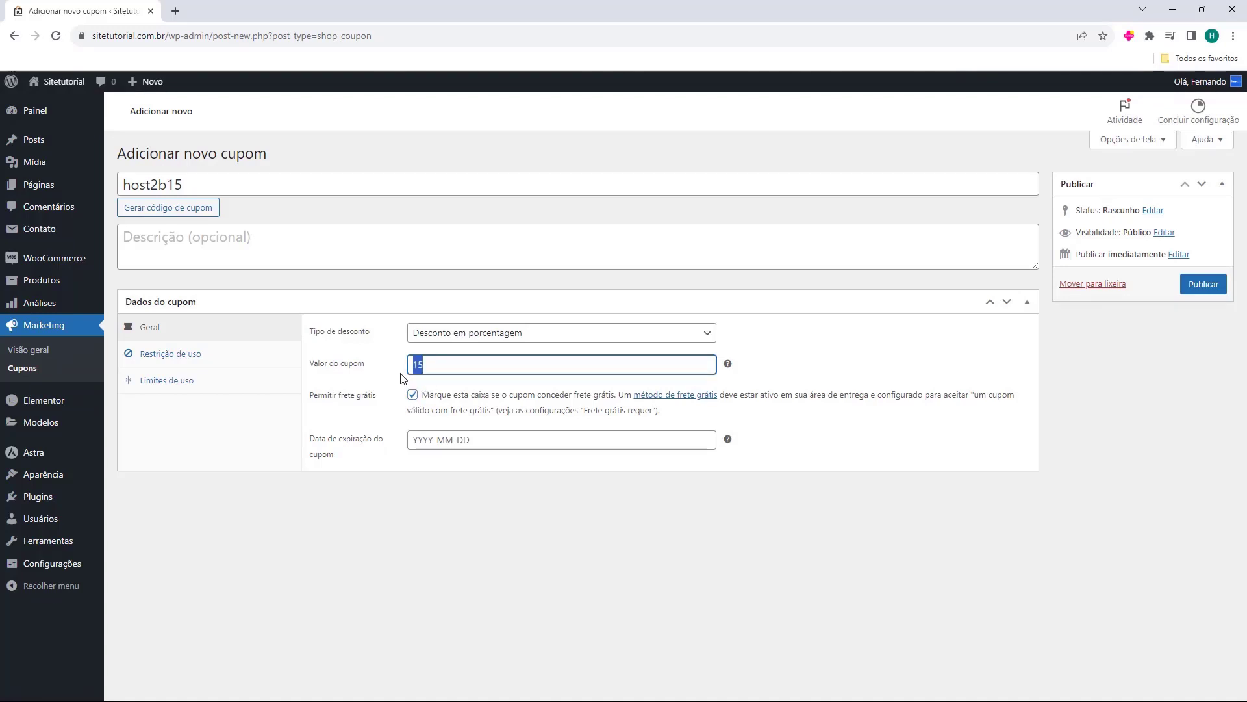
key("BackSpace")
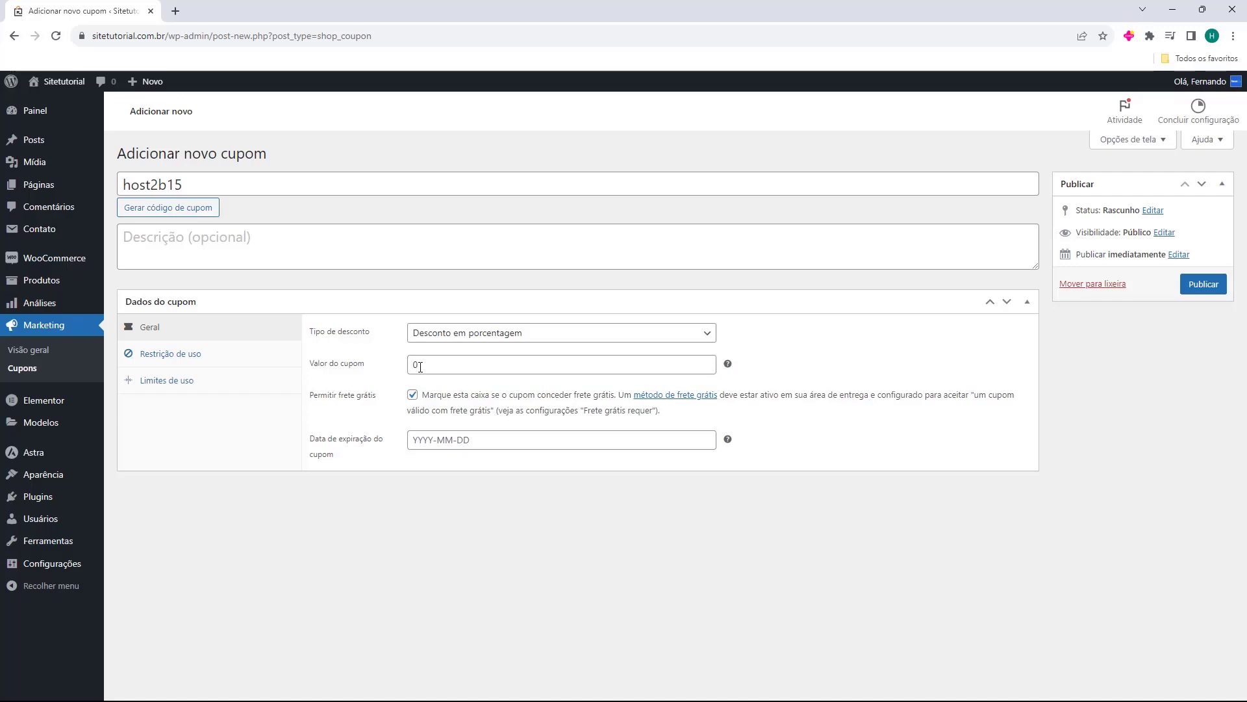
left_click(420, 367)
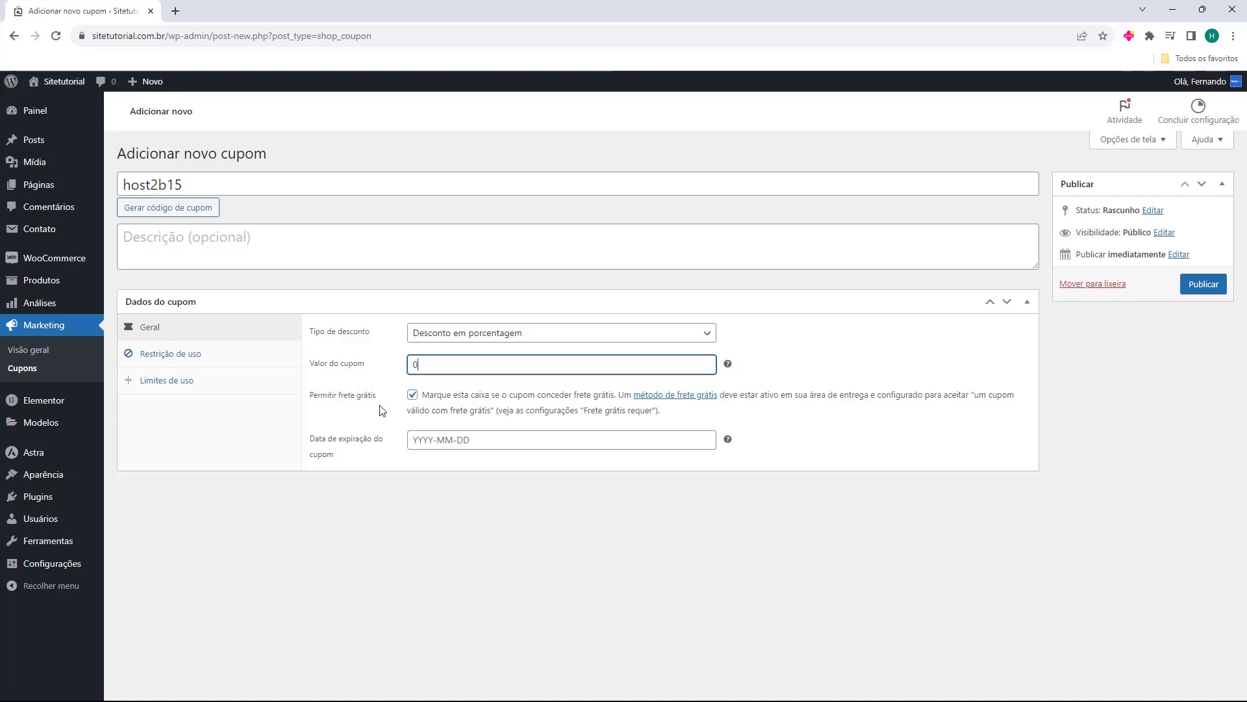
left_click_drag(437, 365, 408, 370)
left_click(412, 394)
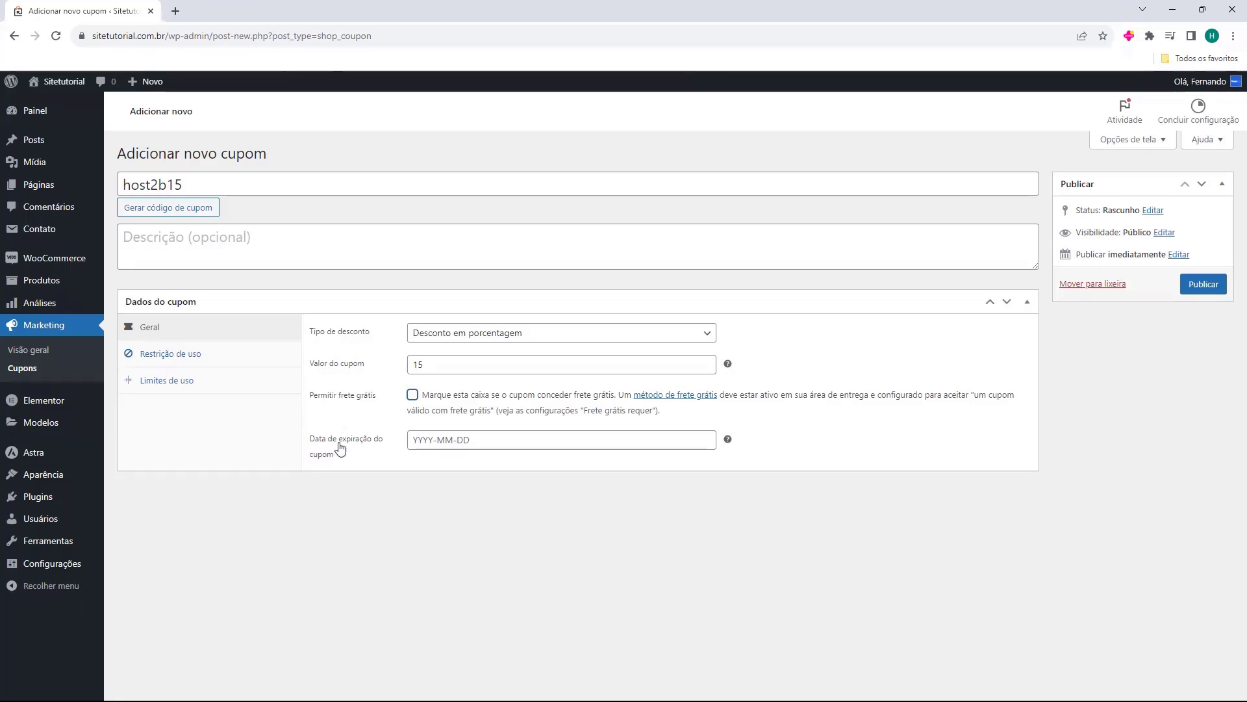
Step: Browse the coupon's expiration date calendar through the months of 2024 and close it without choosing a date
left_click(479, 442)
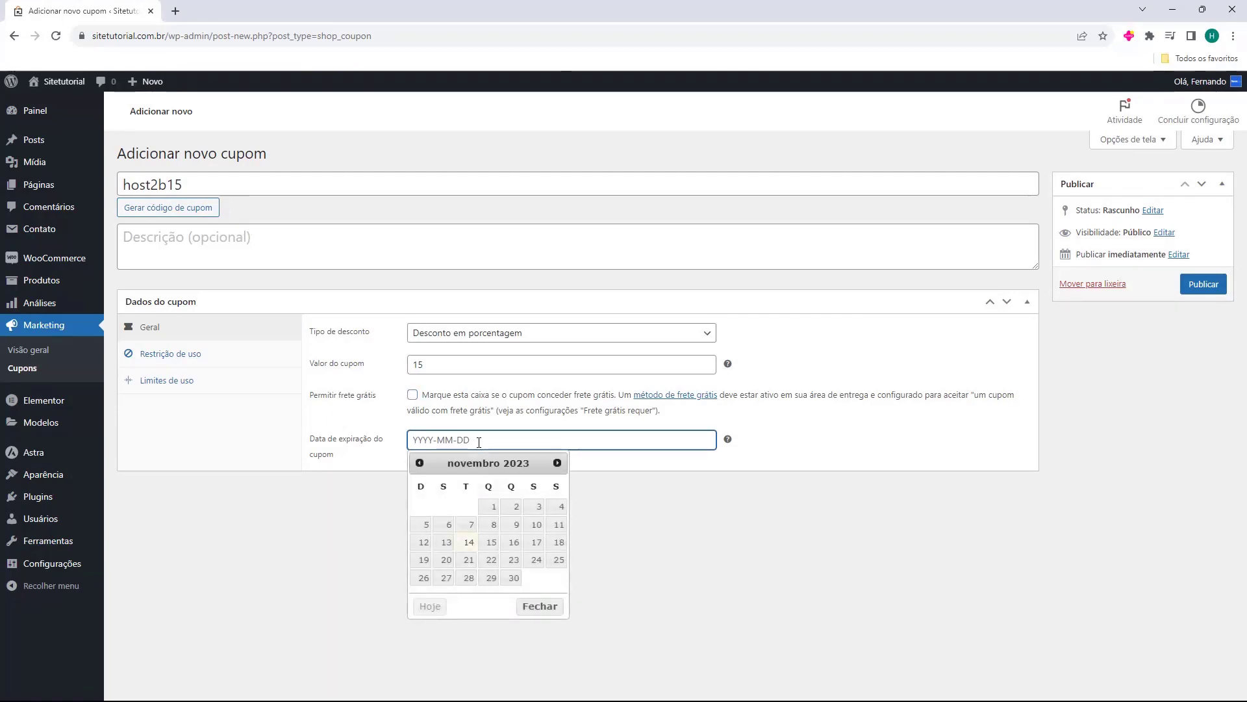
left_click(558, 463)
left_click(558, 464)
left_click(558, 463)
left_click(557, 463)
left_click(557, 464)
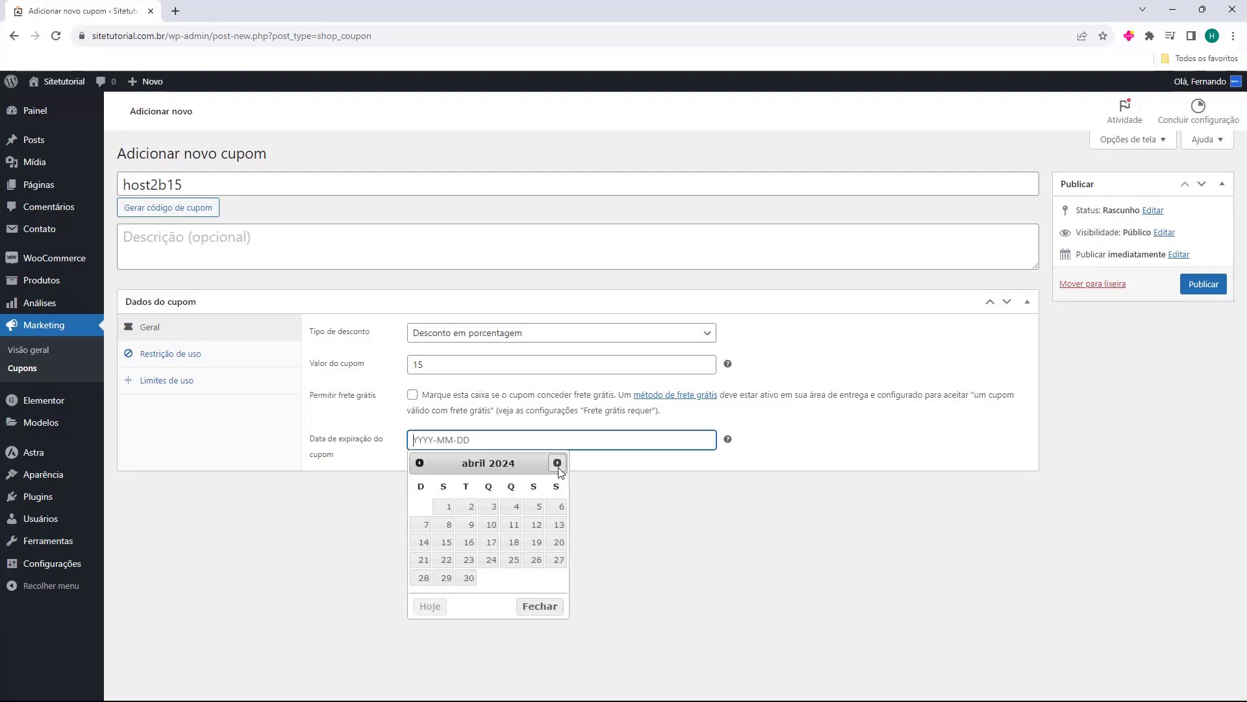
left_click(558, 463)
left_click(558, 463)
left_click(557, 463)
left_click(557, 463)
left_click(558, 463)
left_click(557, 463)
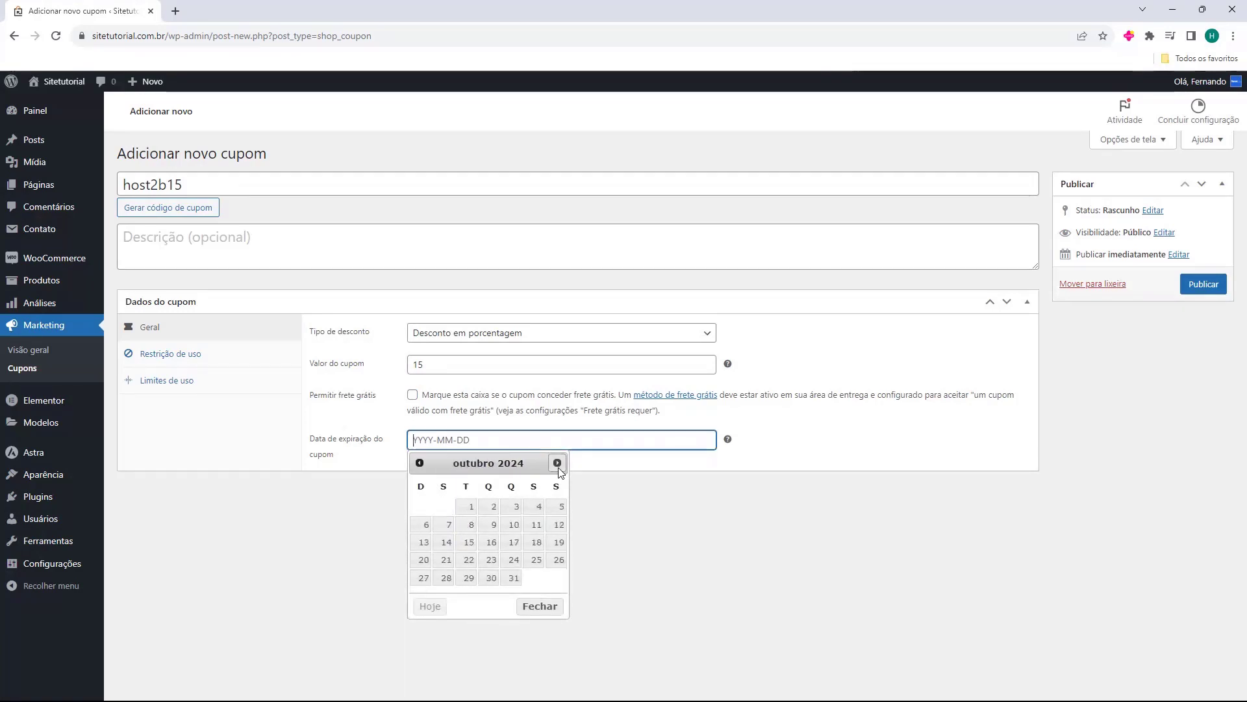
left_click(557, 463)
left_click(611, 491)
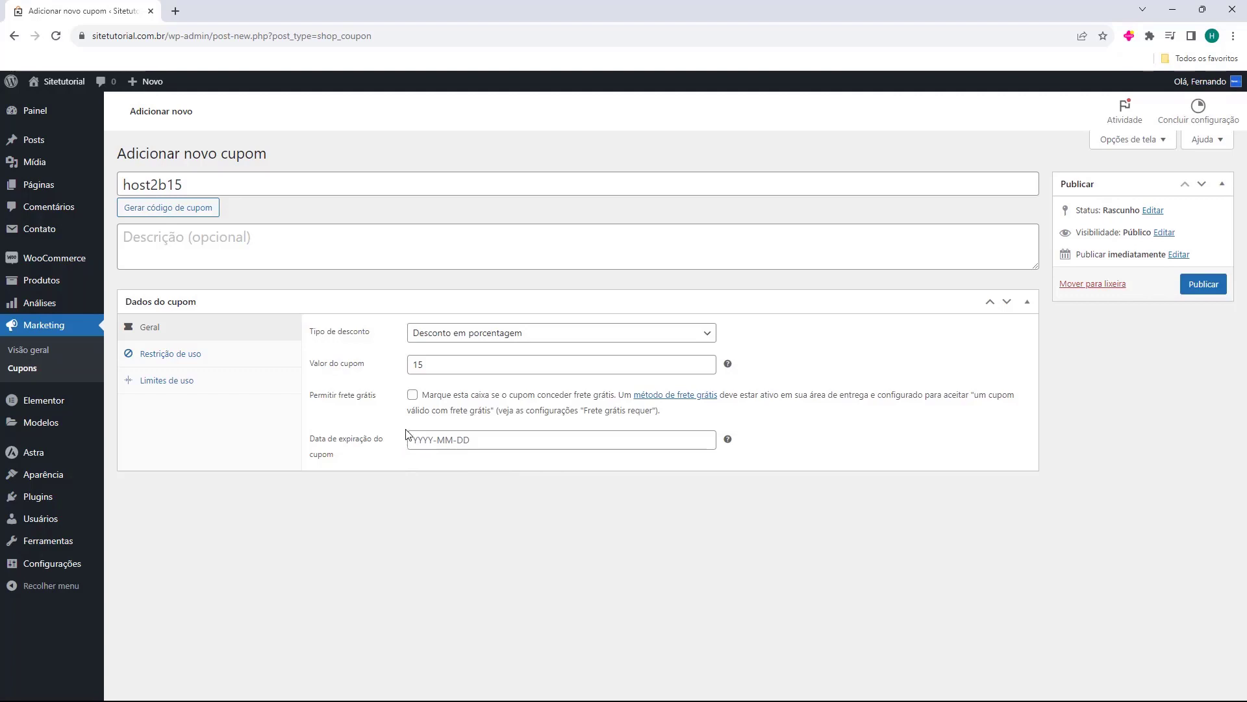
Step: Set the minimum spend to 100 in the coupon's usage restrictions
left_click(162, 358)
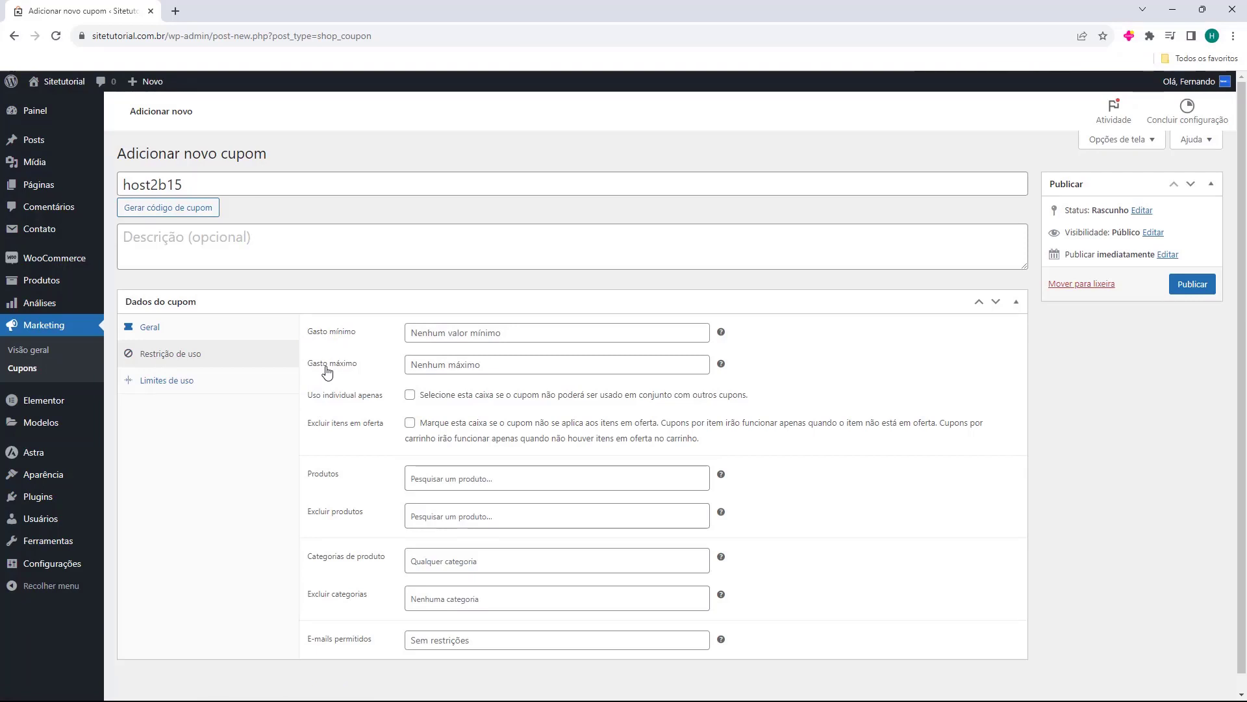
left_click(436, 326)
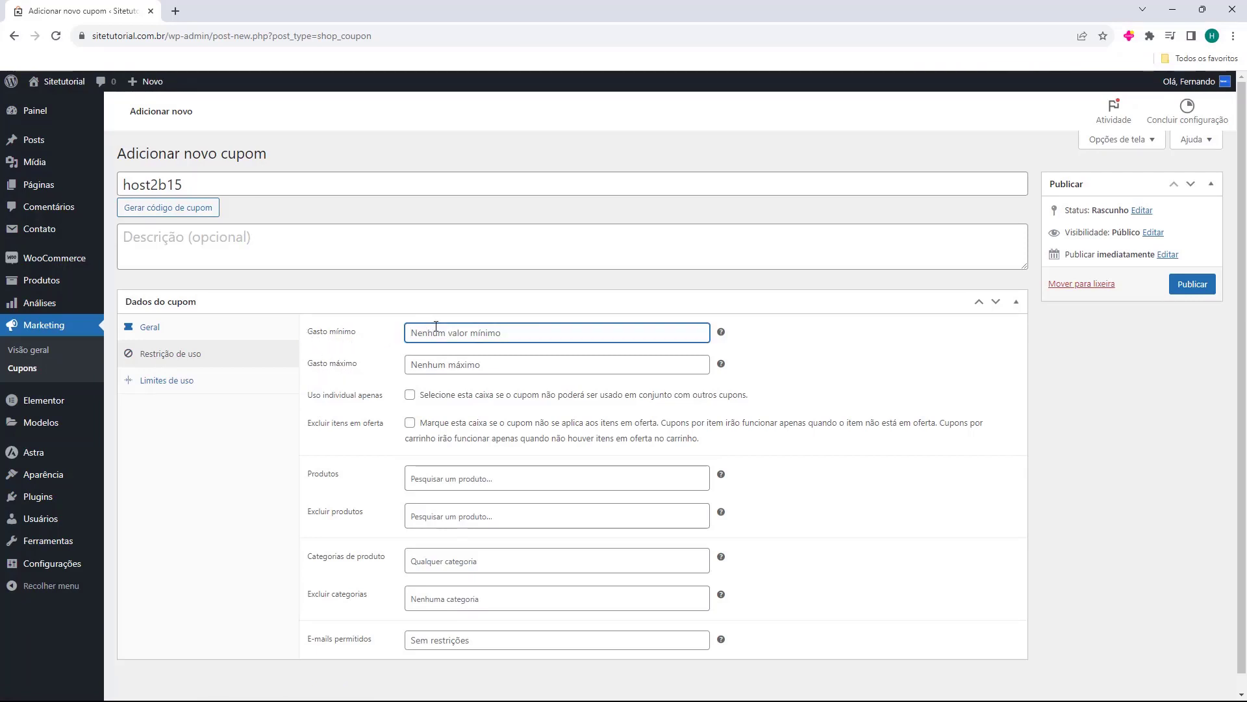
type("100")
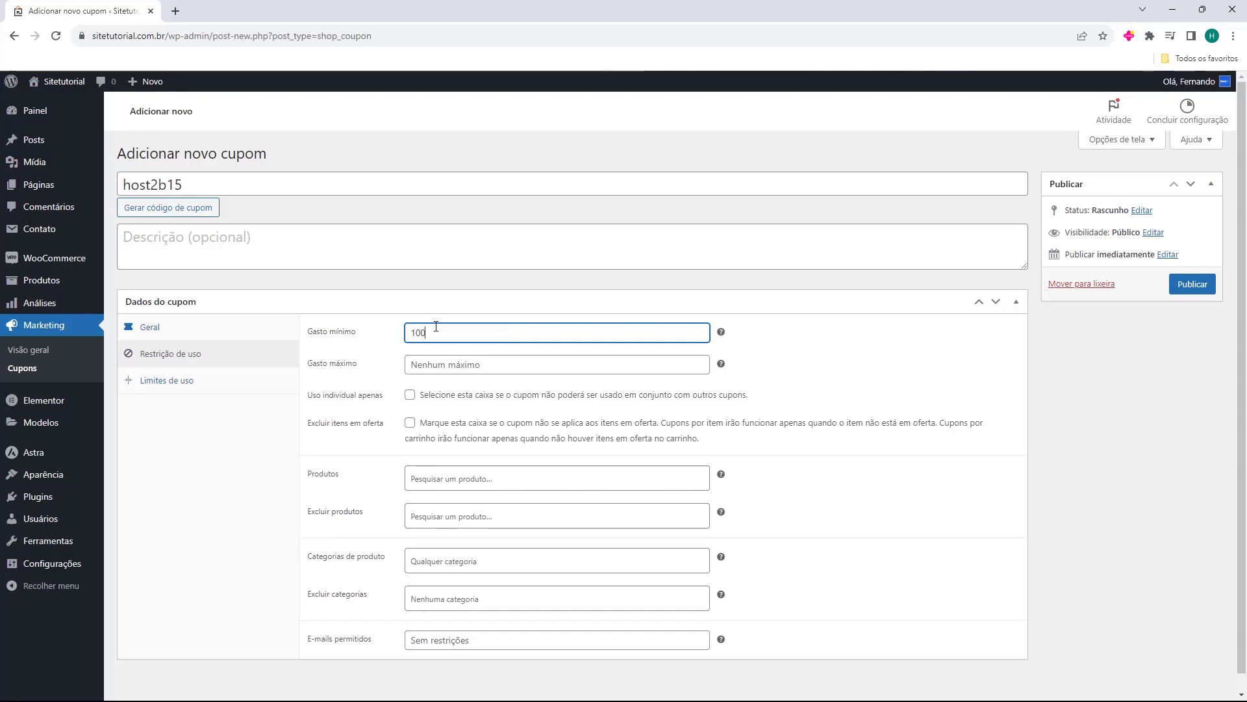
left_click(383, 331)
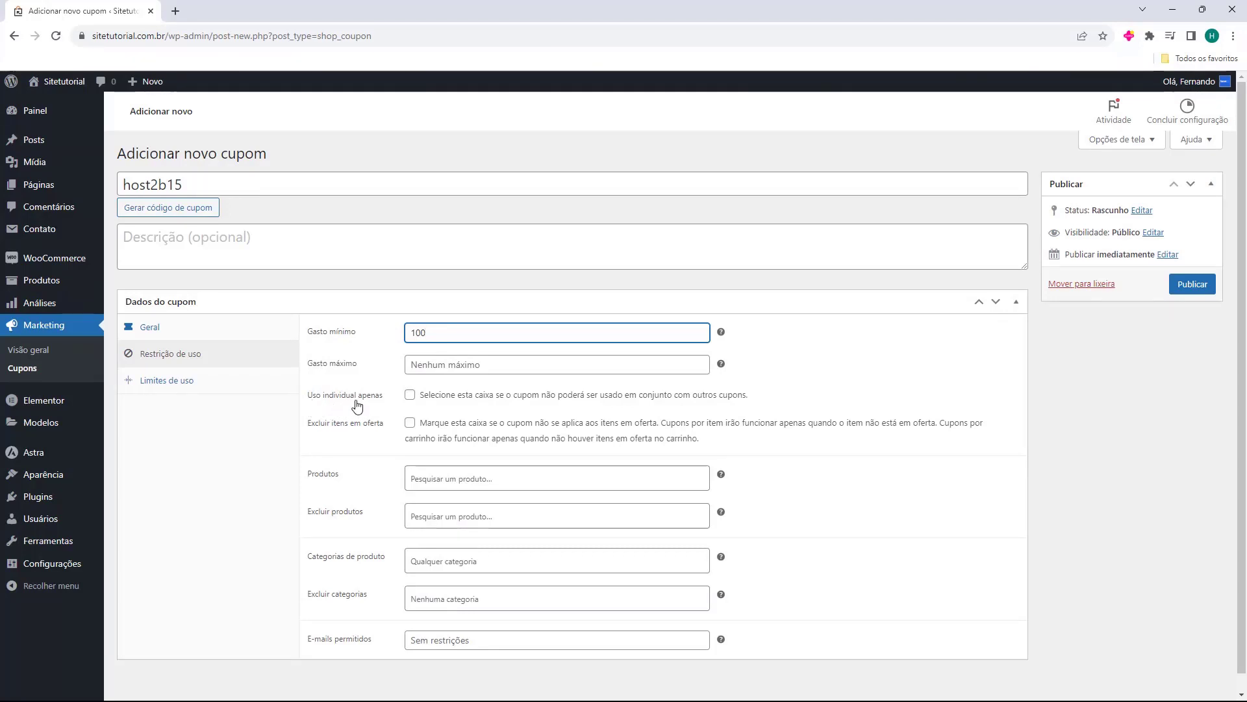
Step: Try the individual-use-only and exclude-sale-items restrictions on the coupon, and switch both back off
left_click(410, 395)
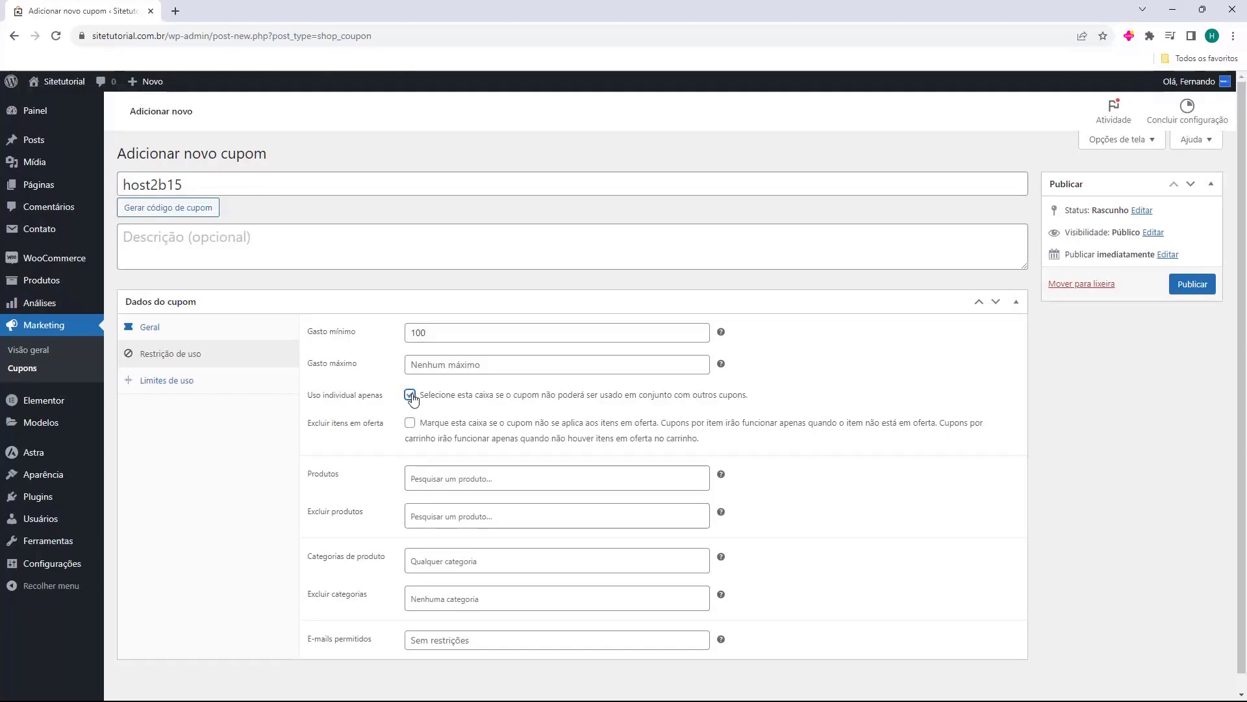
left_click(354, 398)
left_click(332, 396)
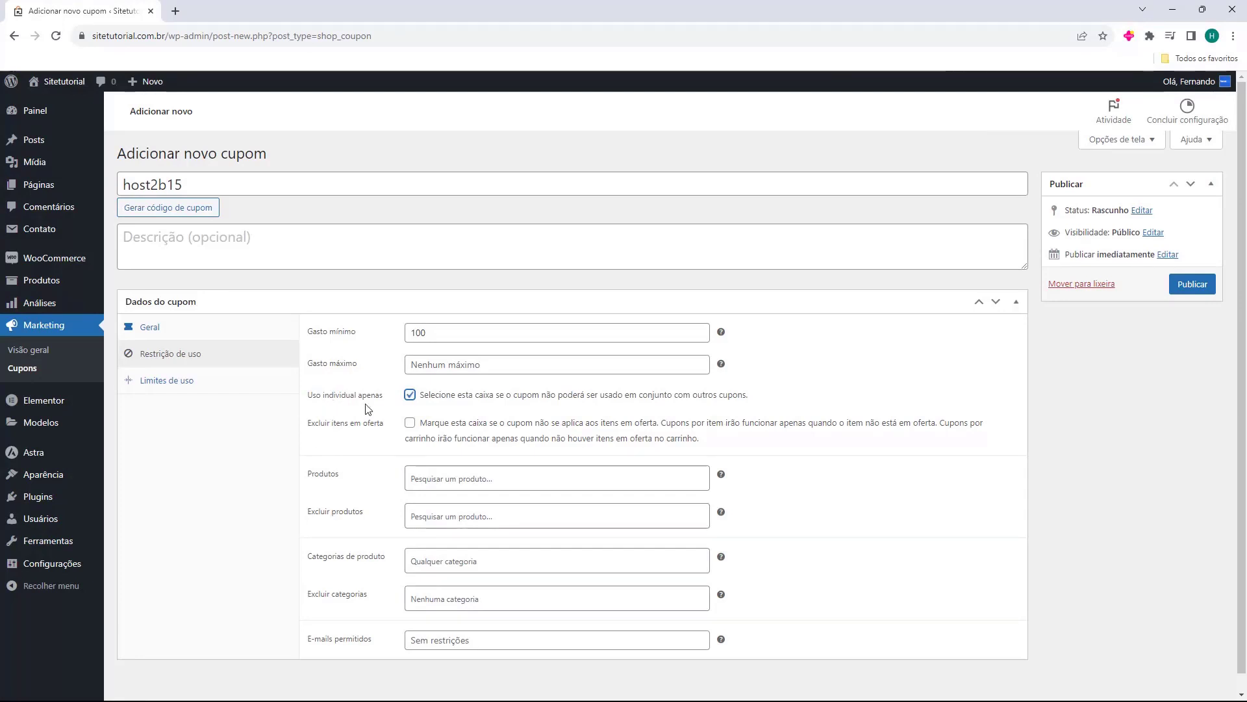
scroll(358, 400, "down", 1)
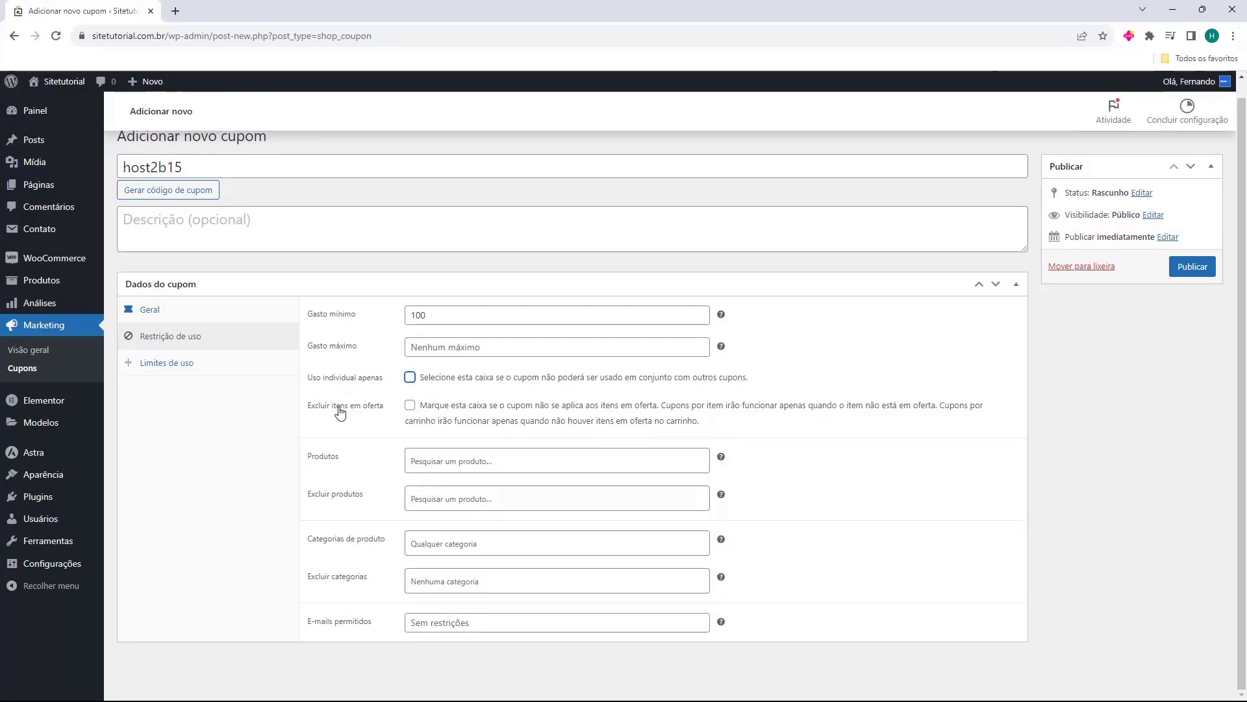
left_click(339, 409)
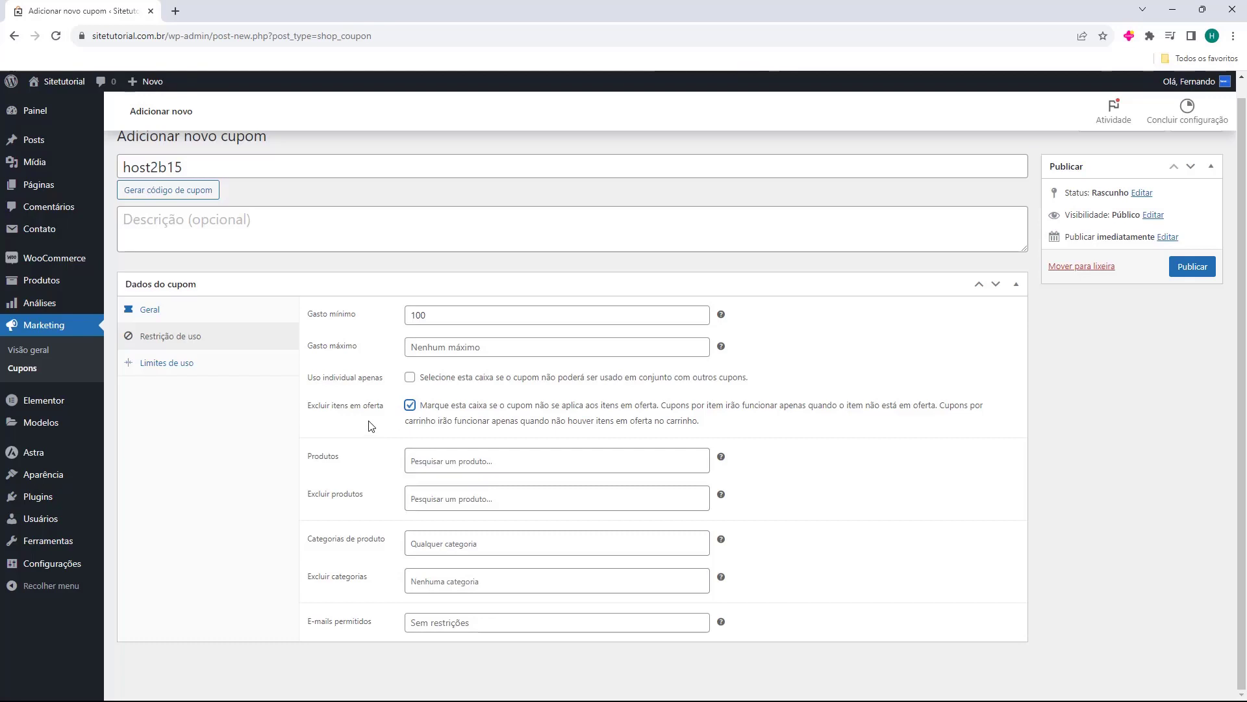
left_click(354, 411)
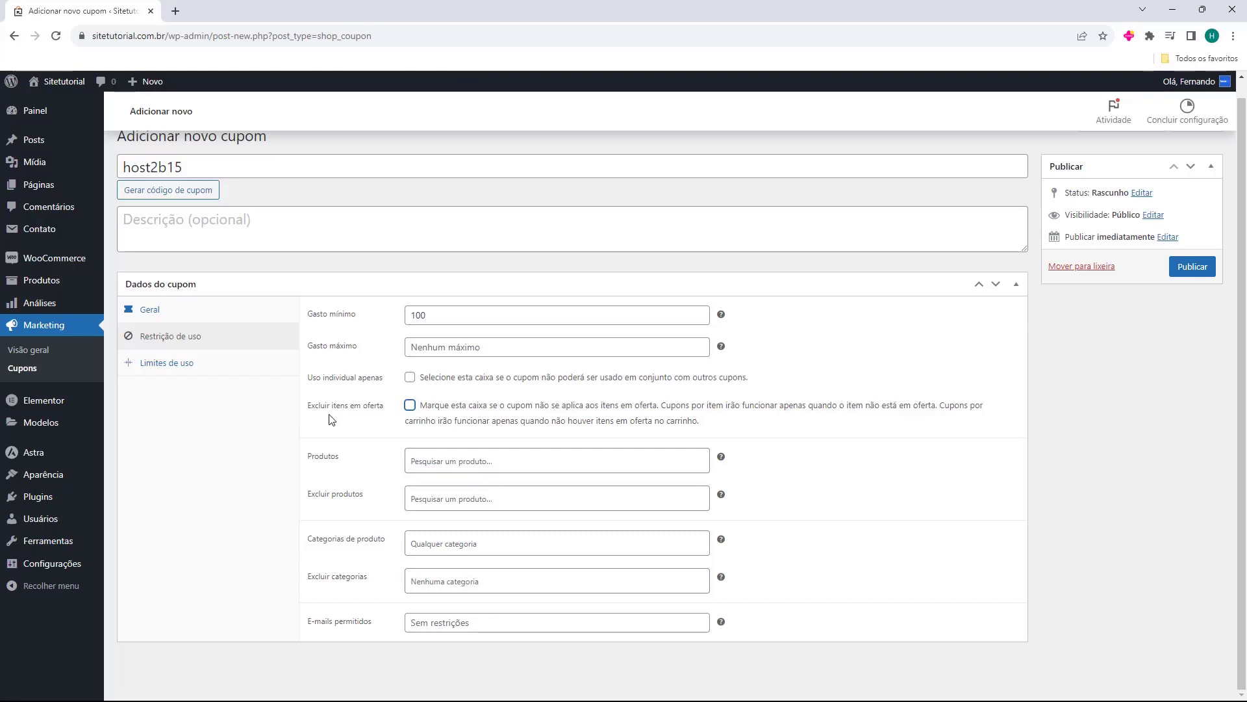
left_click(305, 453)
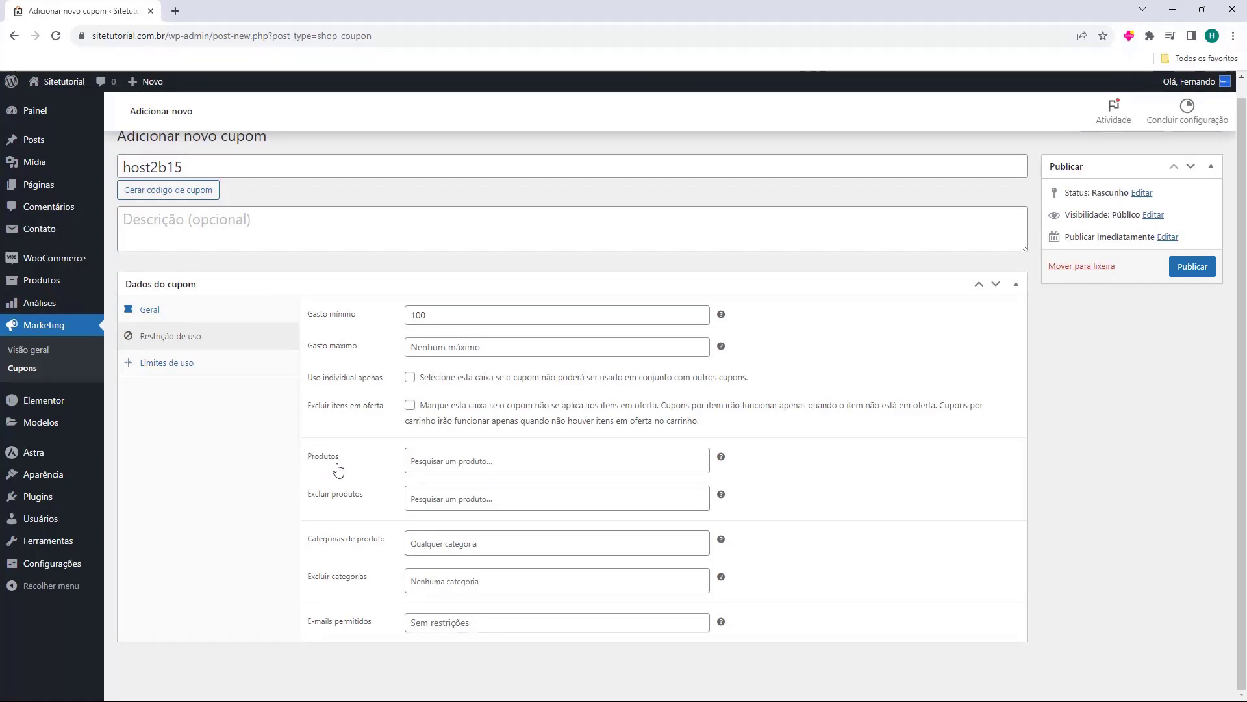
Step: Try restricting the coupon to the product Moletom Básico Host2b ROXO - Unissex, and remove that product again
left_click(423, 463)
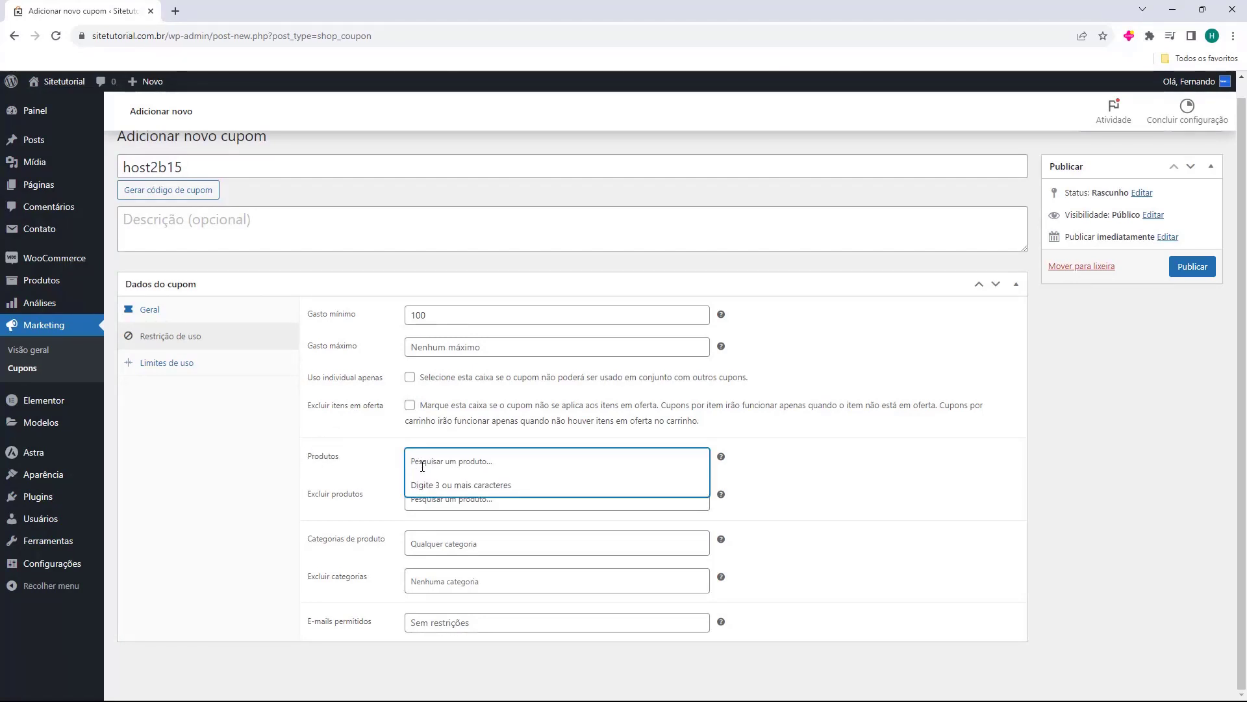
type("host2b")
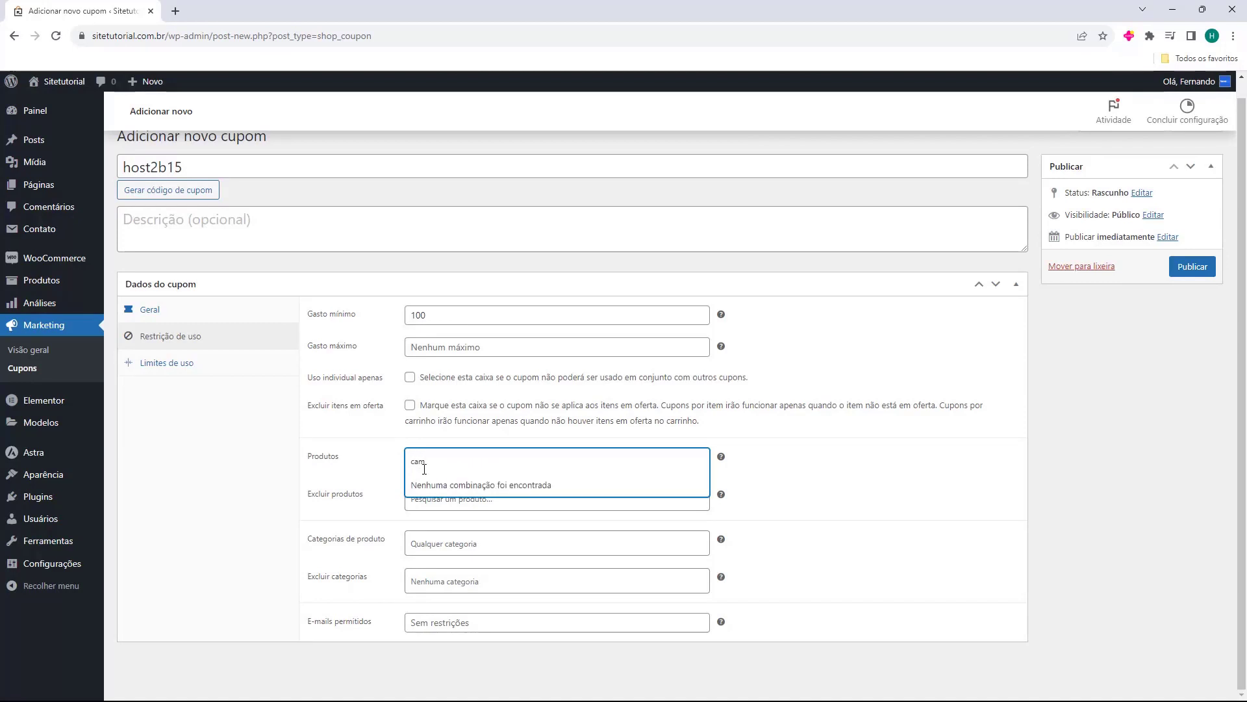
left_click(424, 487)
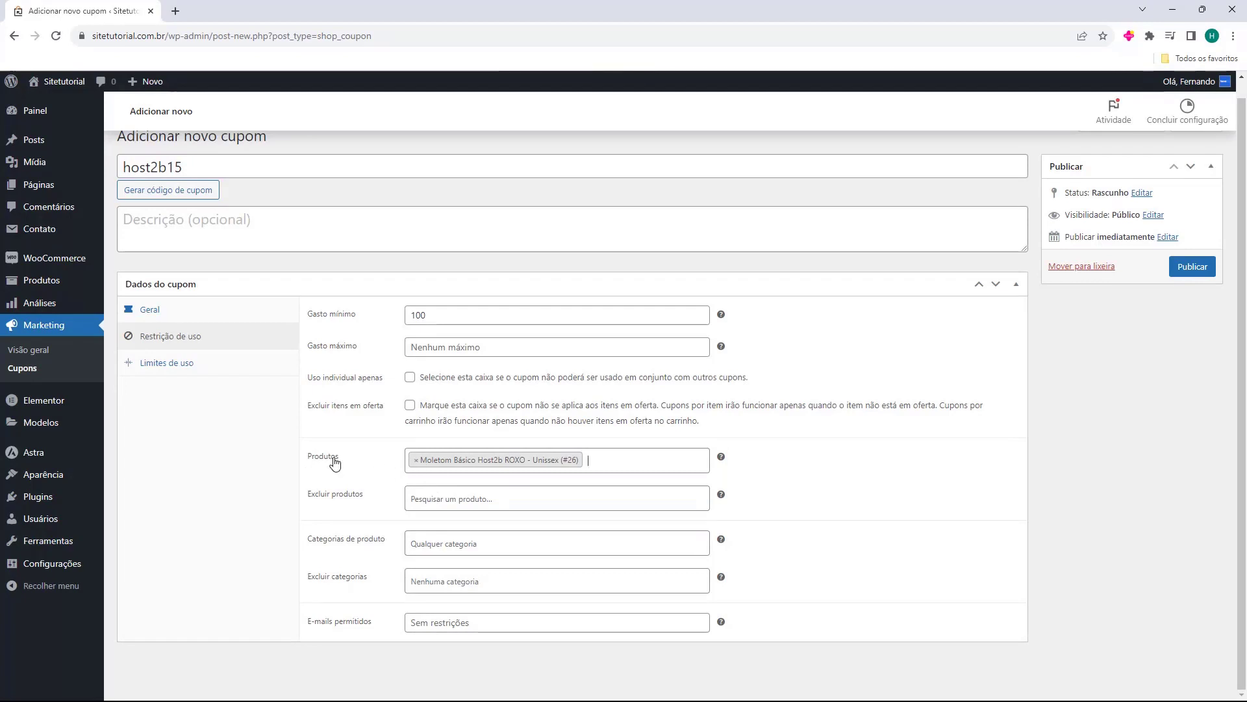
left_click(416, 460)
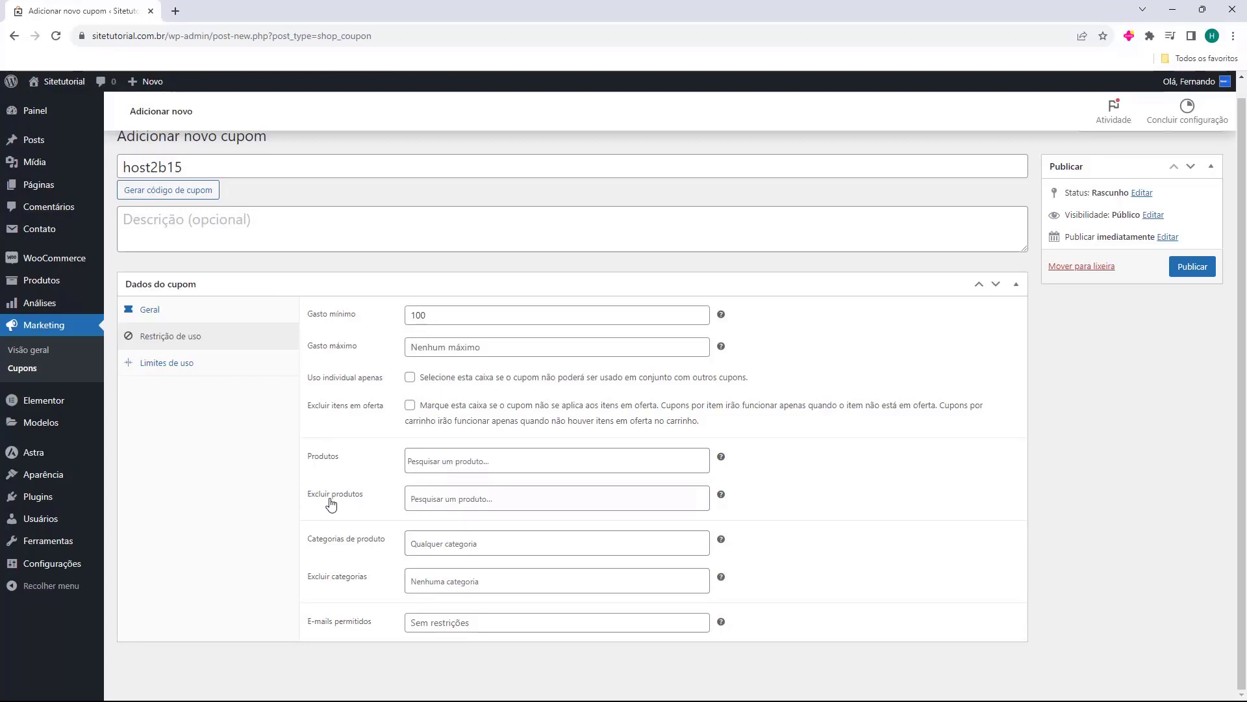
left_click(457, 499)
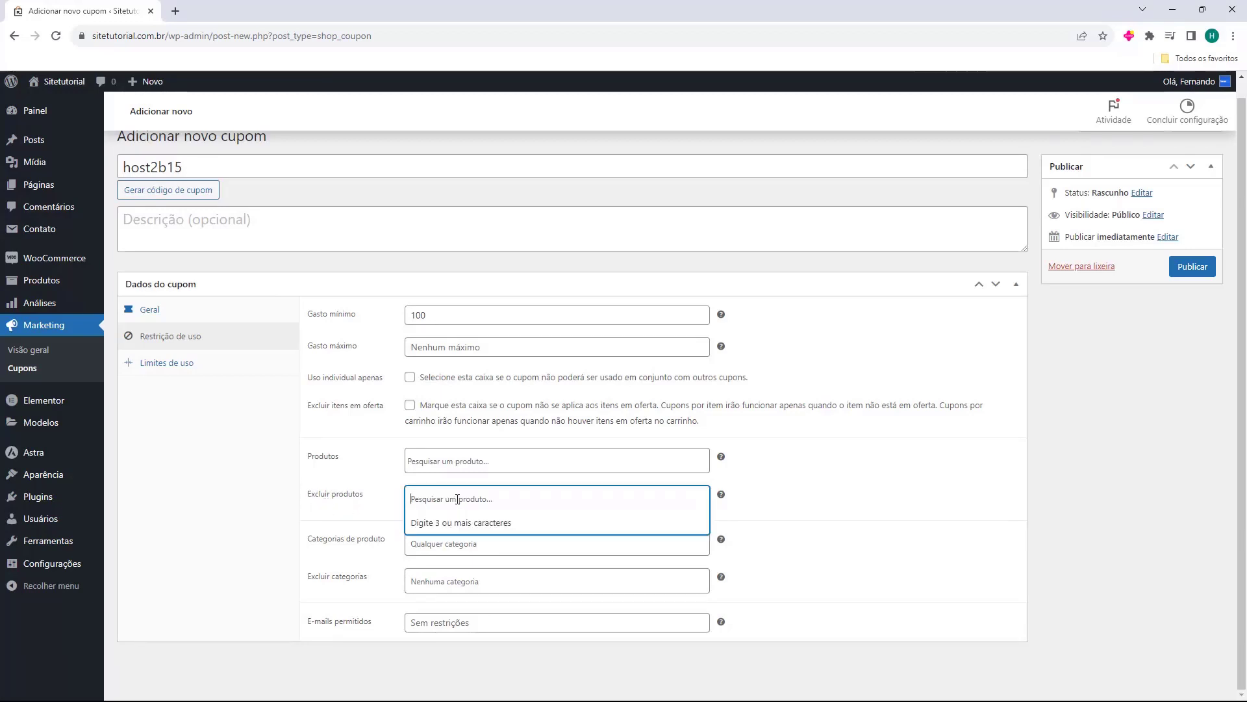
left_click(351, 511)
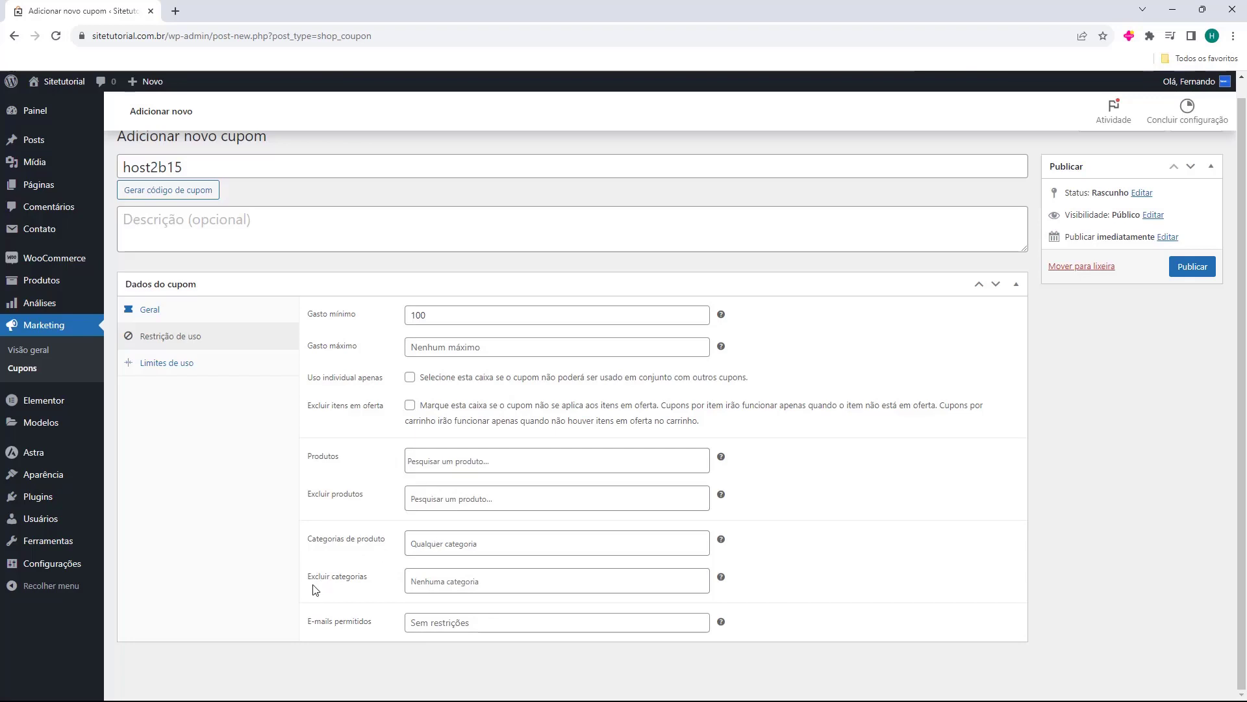
left_click(323, 621)
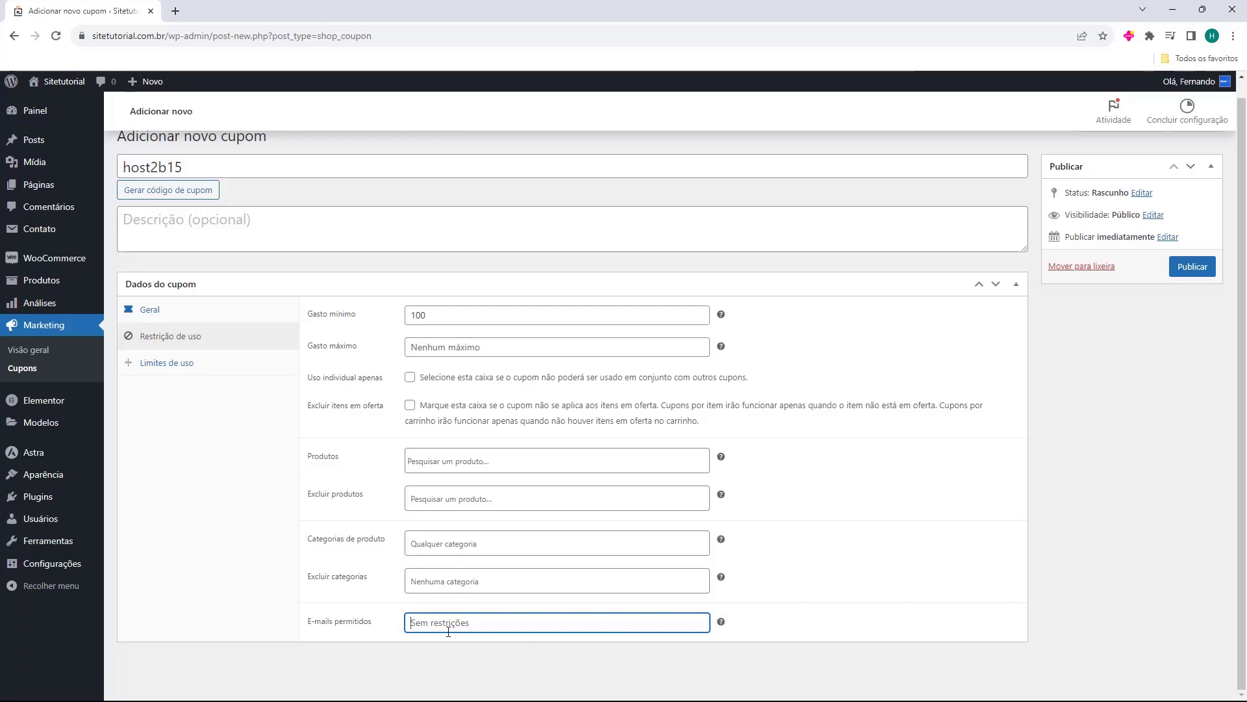
left_click(721, 622)
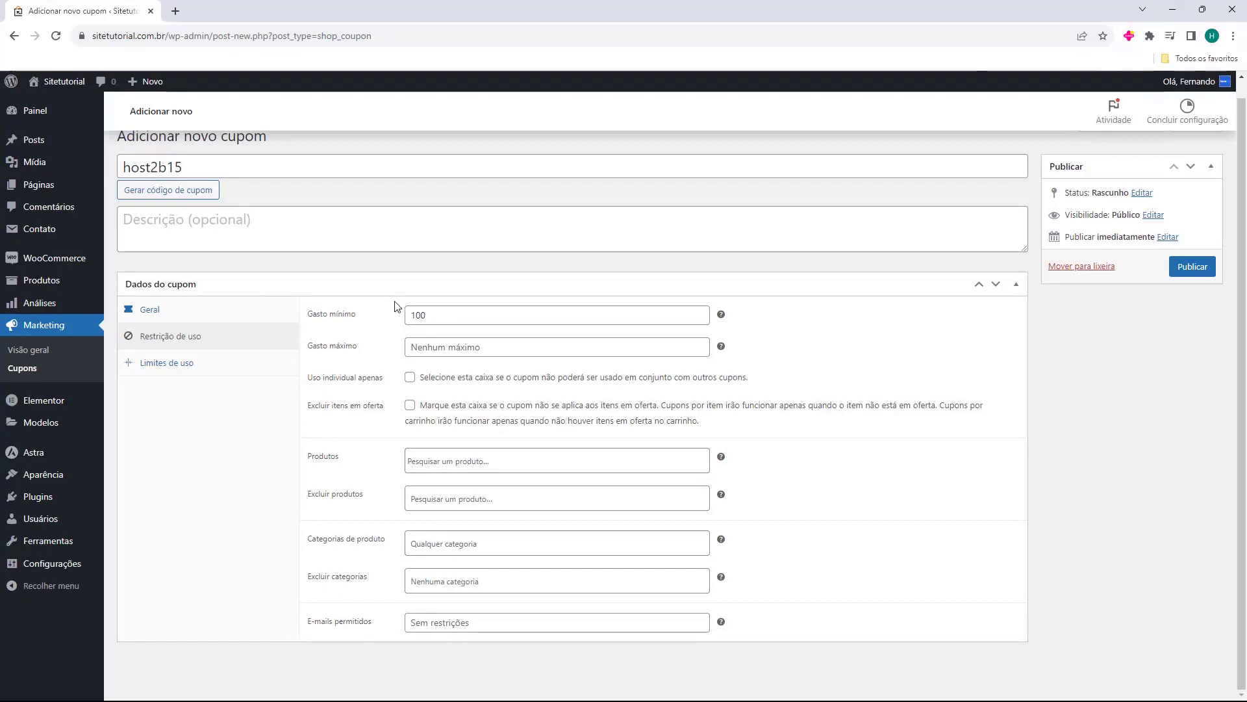
Step: Set the usage limit per coupon to 15 in the coupon's usage limits
left_click(167, 365)
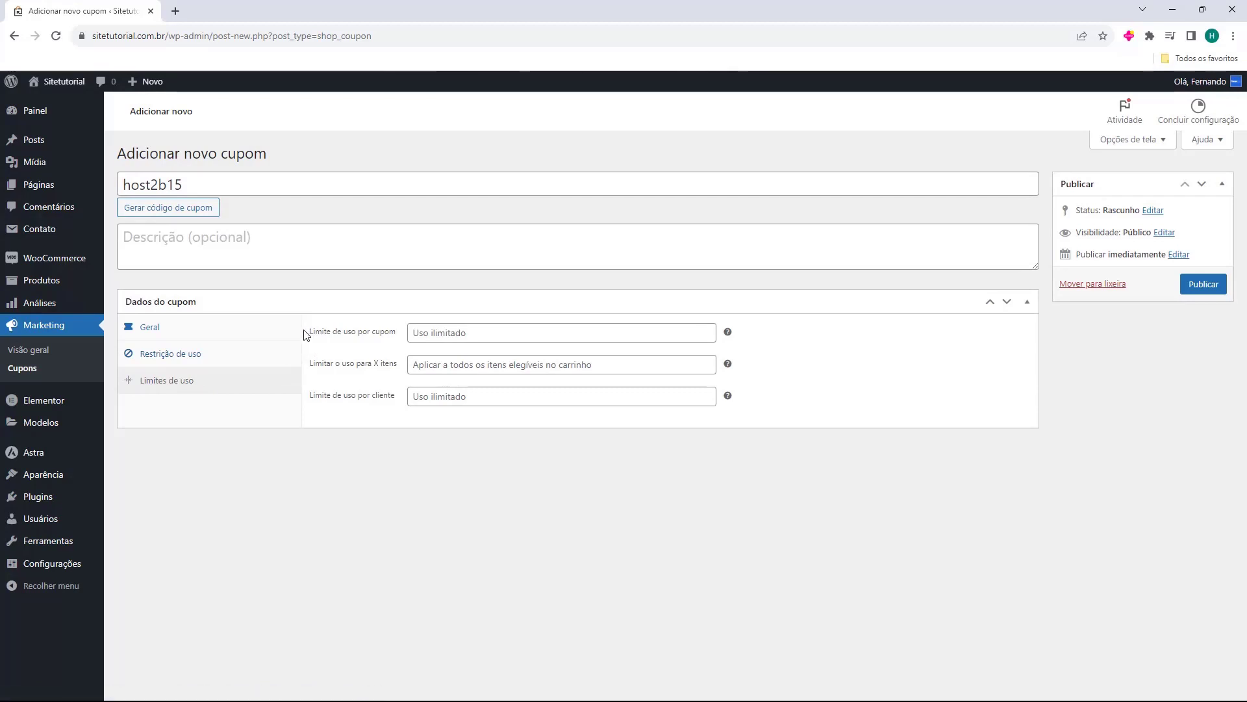
left_click(428, 339)
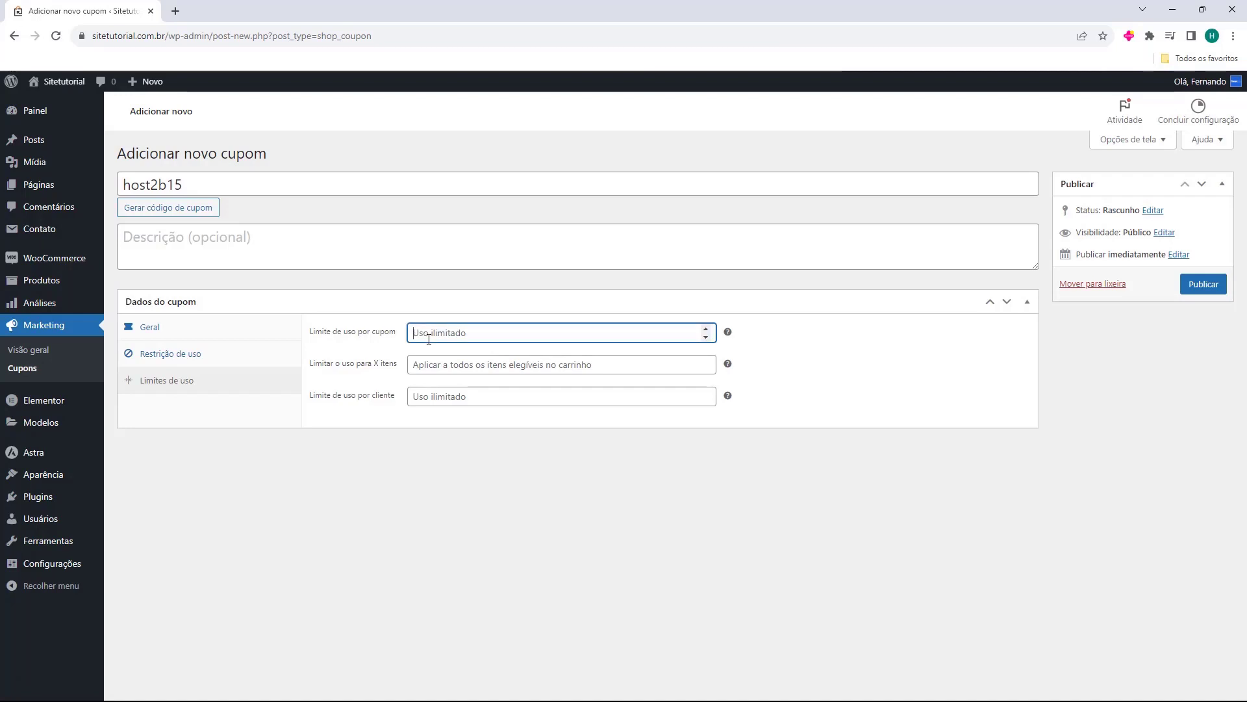
type("15")
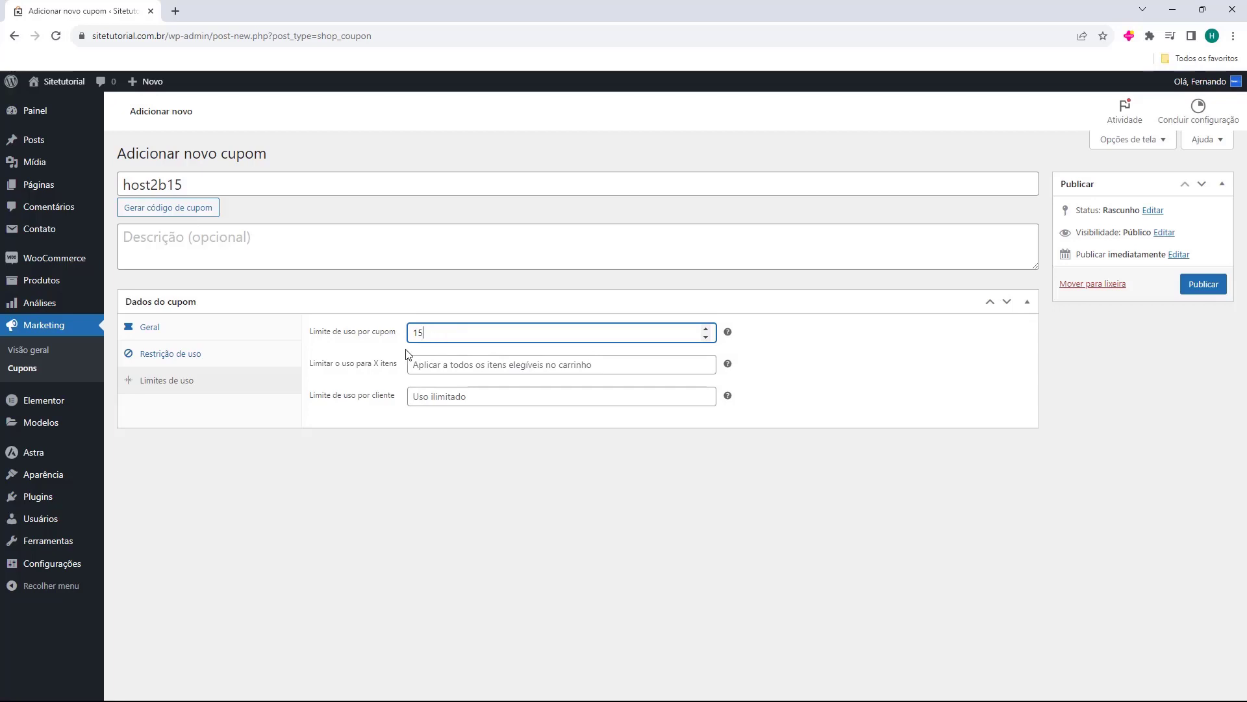
left_click_drag(433, 336, 404, 335)
key("BackSpace")
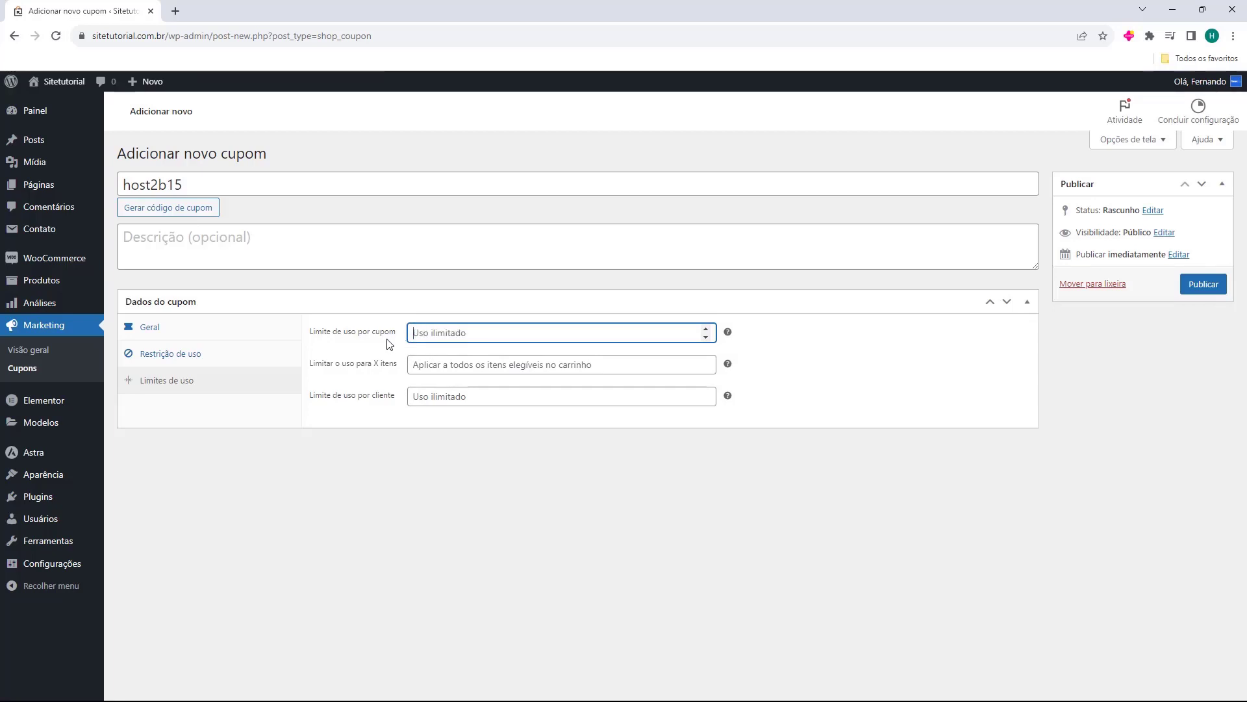
type("15")
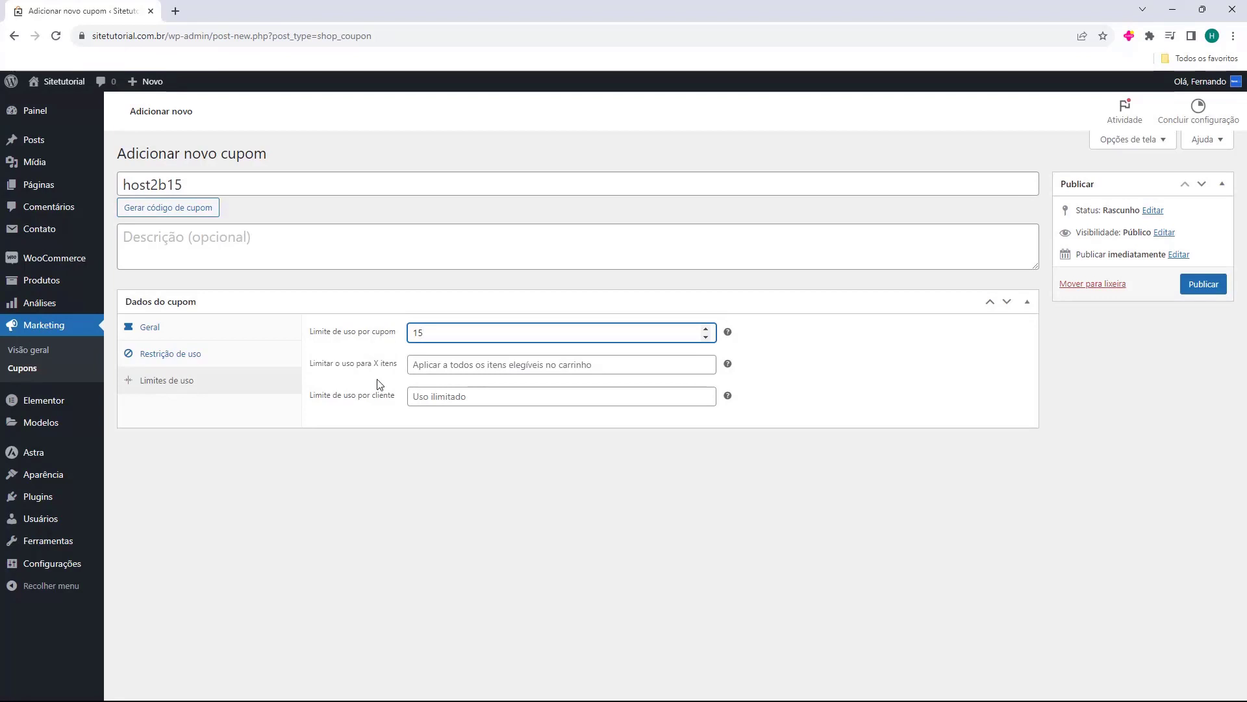
left_click(349, 383)
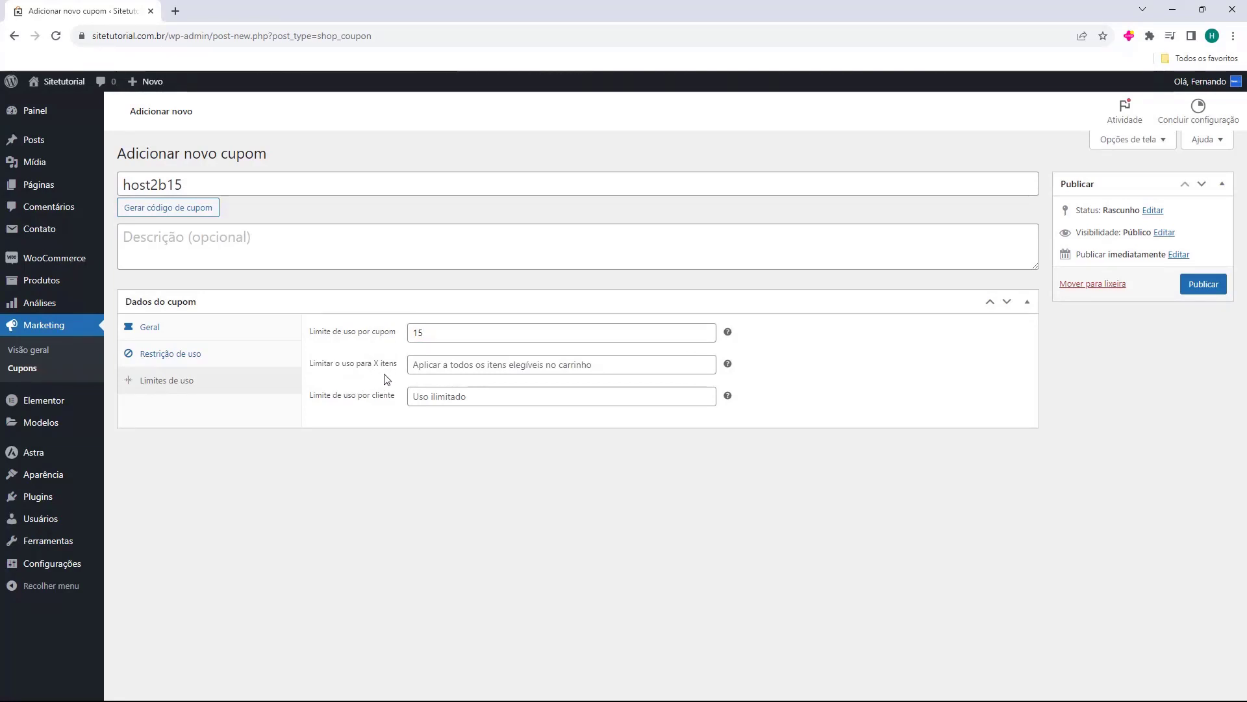
Step: Try limiting the coupon's usage to 10 items, and clear that item limit again
left_click(426, 366)
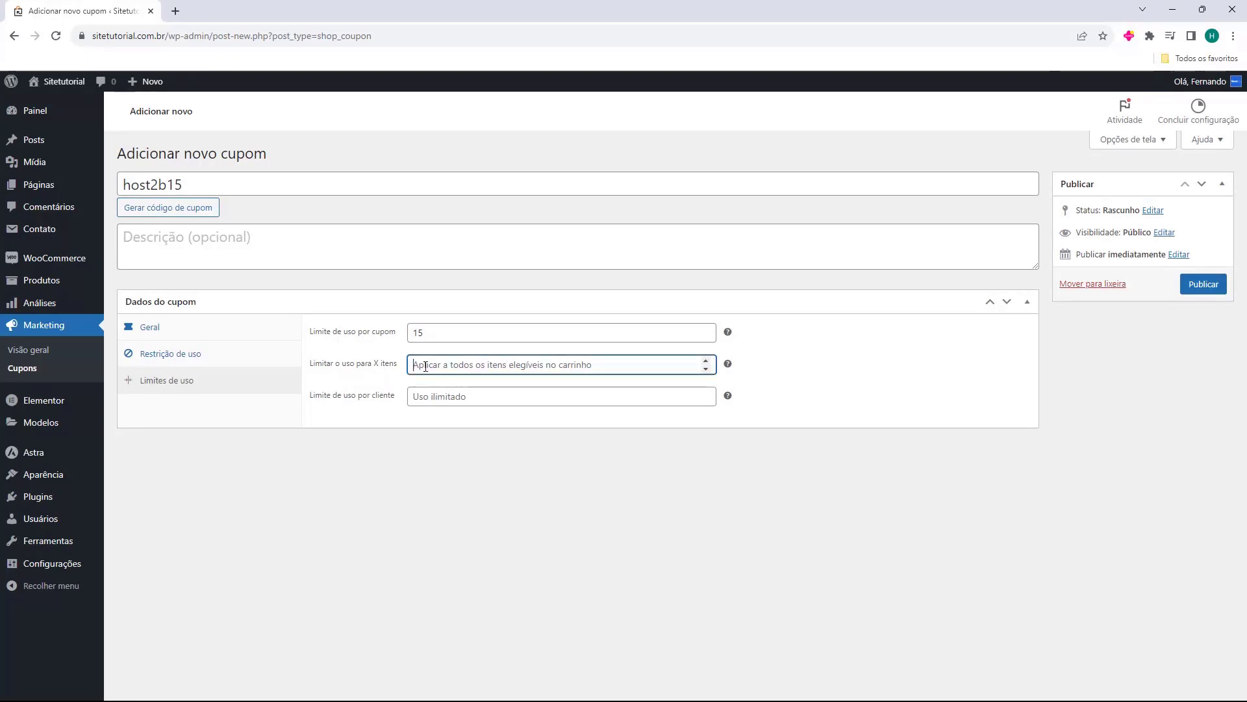
type("10")
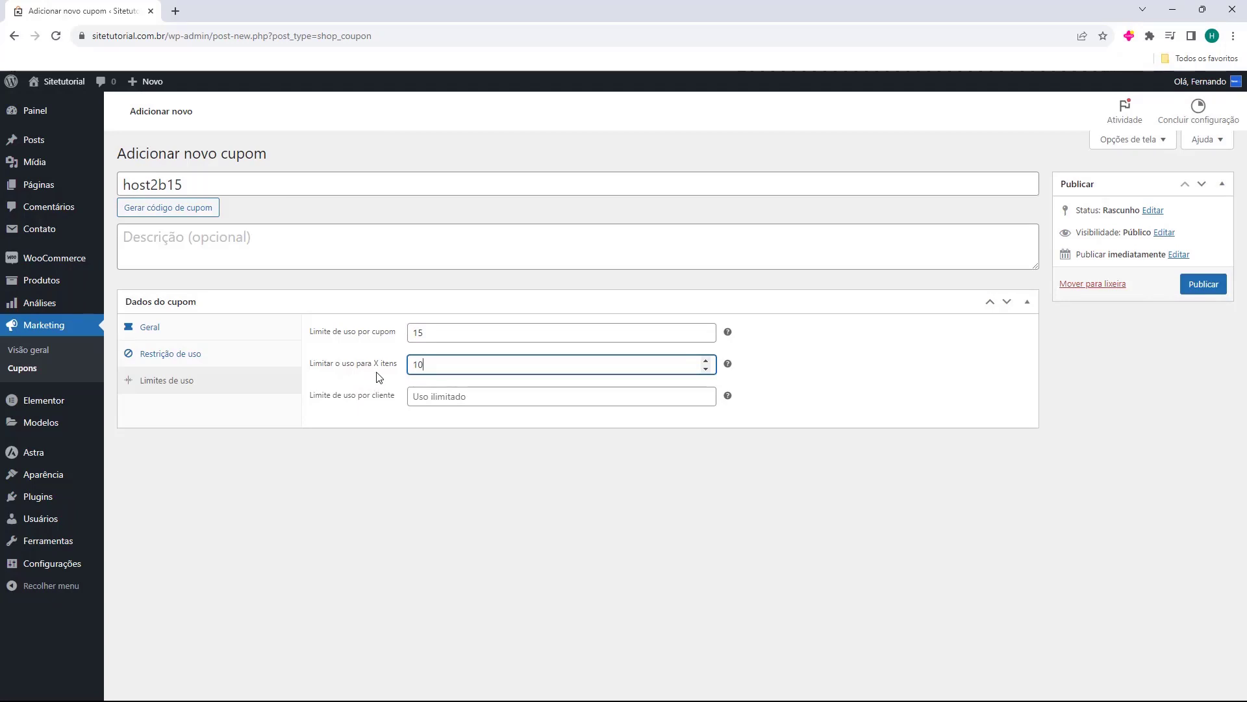
key("BackSpace")
key("BackSpace")
left_click(362, 381)
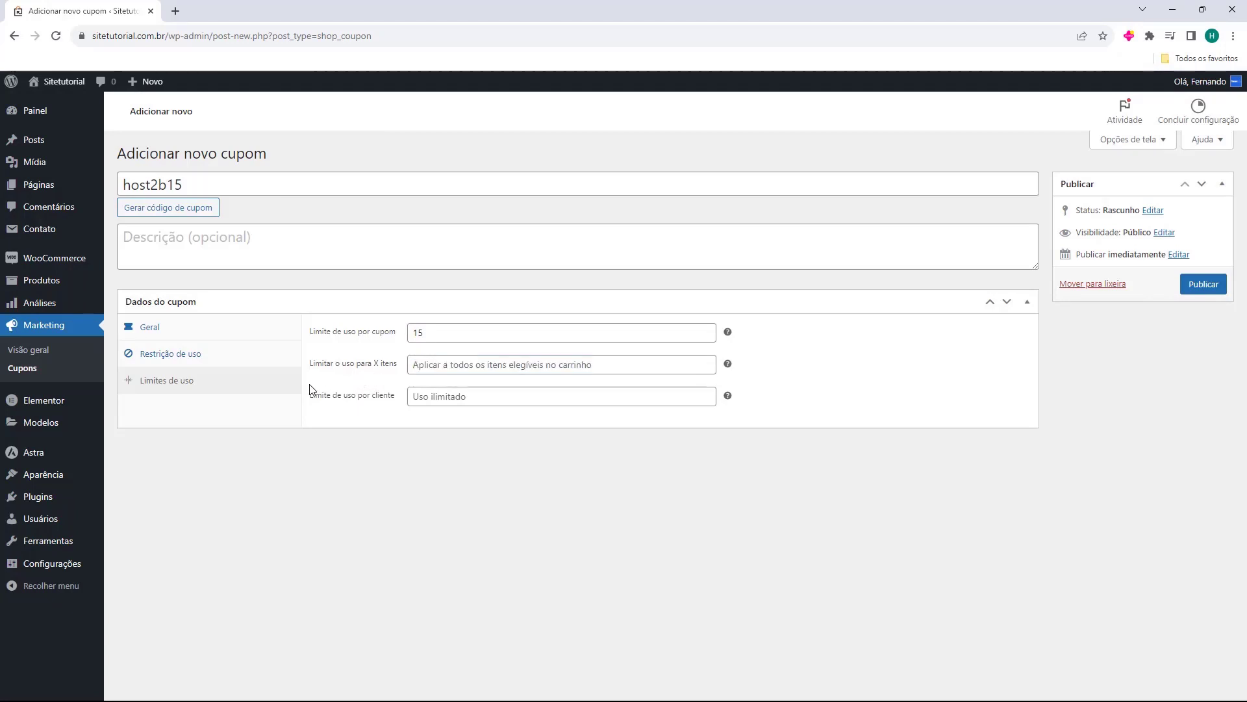
Step: Set the coupon's usage limit per customer to 1, return to its general settings and publish the coupon
left_click(431, 398)
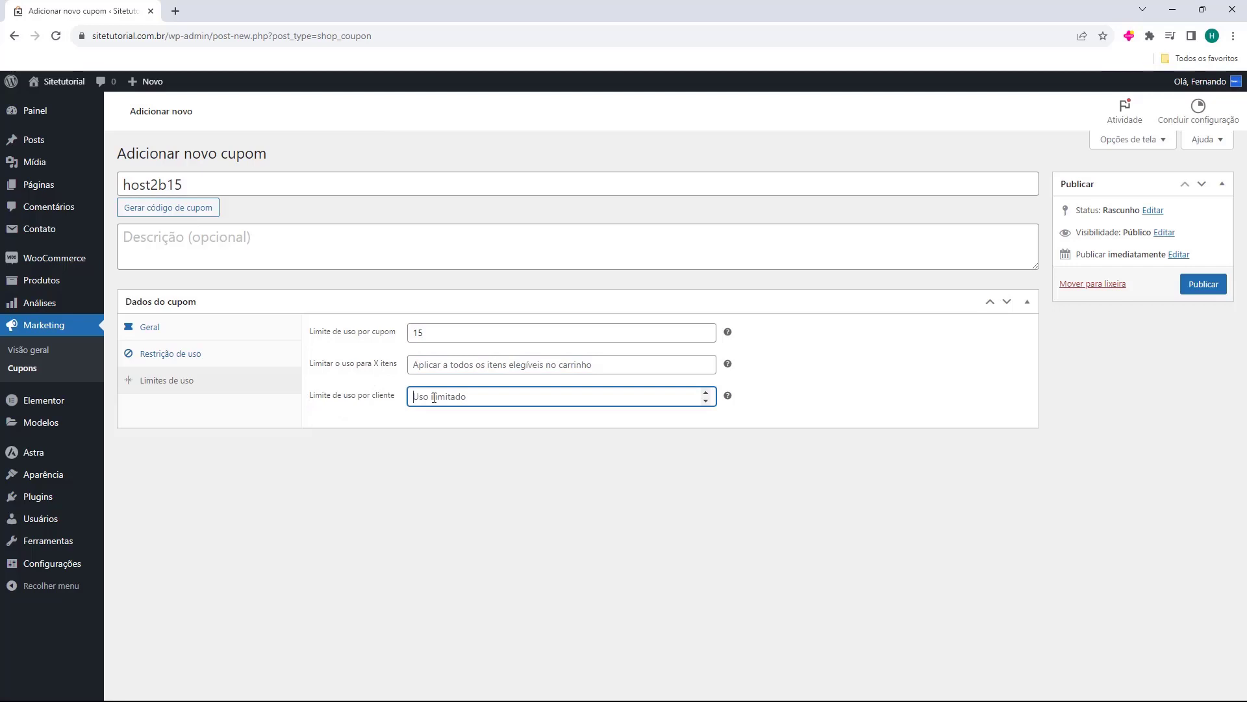
type("1")
left_click(459, 434)
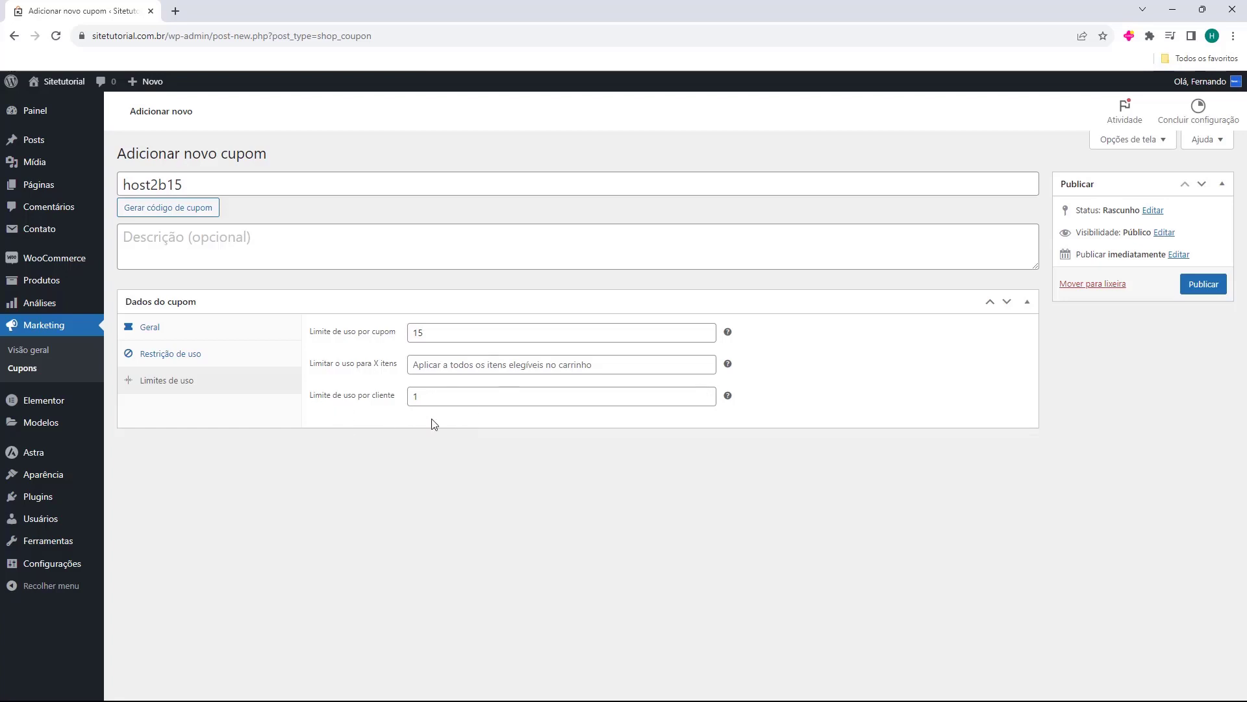
left_click(198, 329)
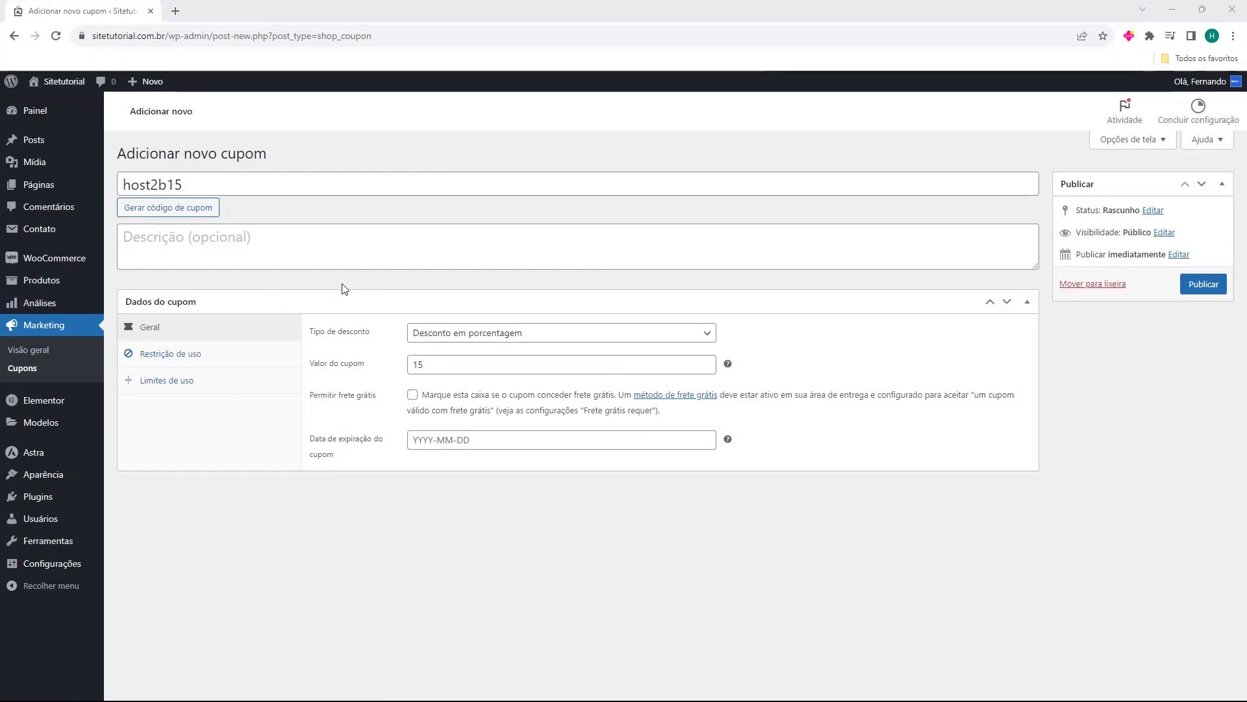
left_click(1196, 294)
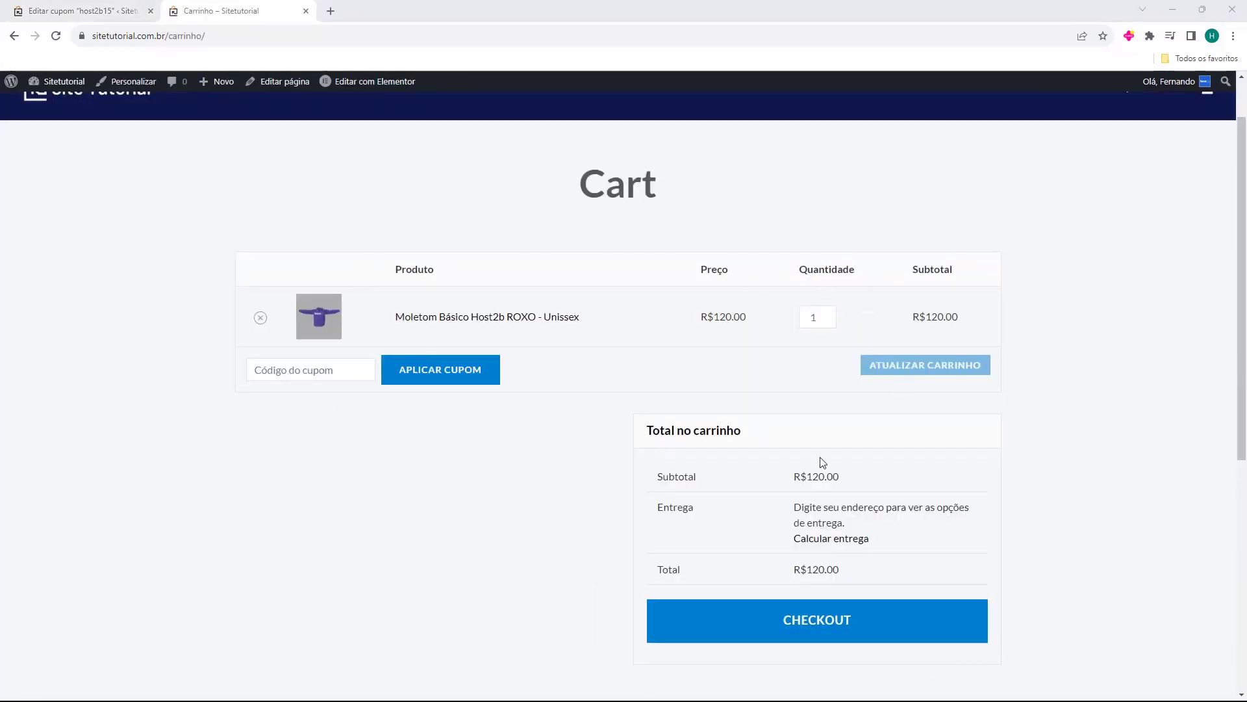
Step: Apply the coupon code host2b15 to the store cart containing the Moletom Básico Host2b ROXO - Unissex
left_click(332, 376)
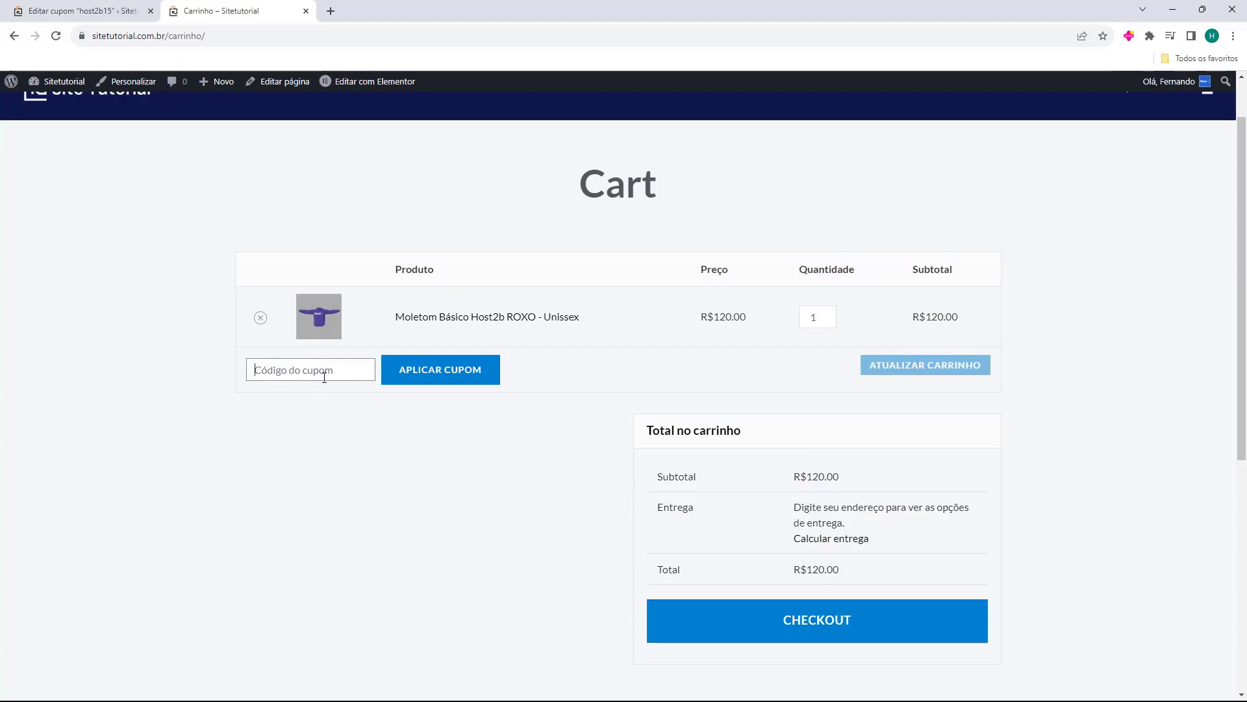
type("host2b15")
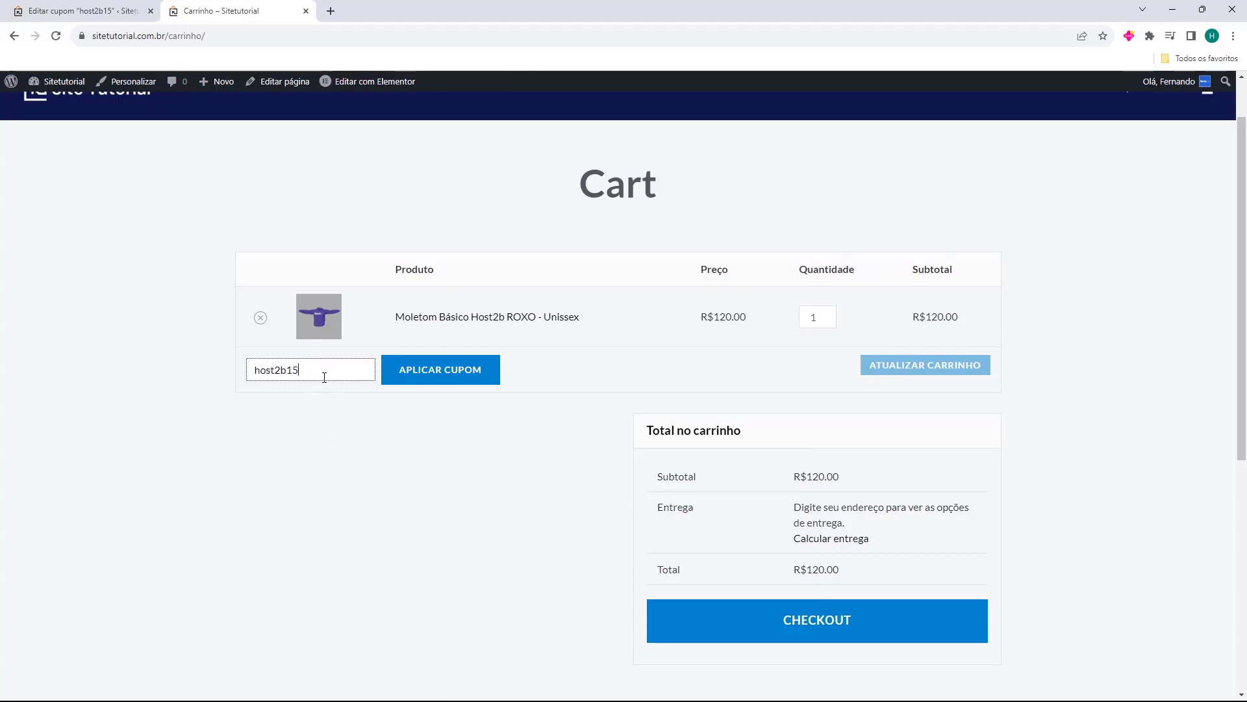
left_click(390, 376)
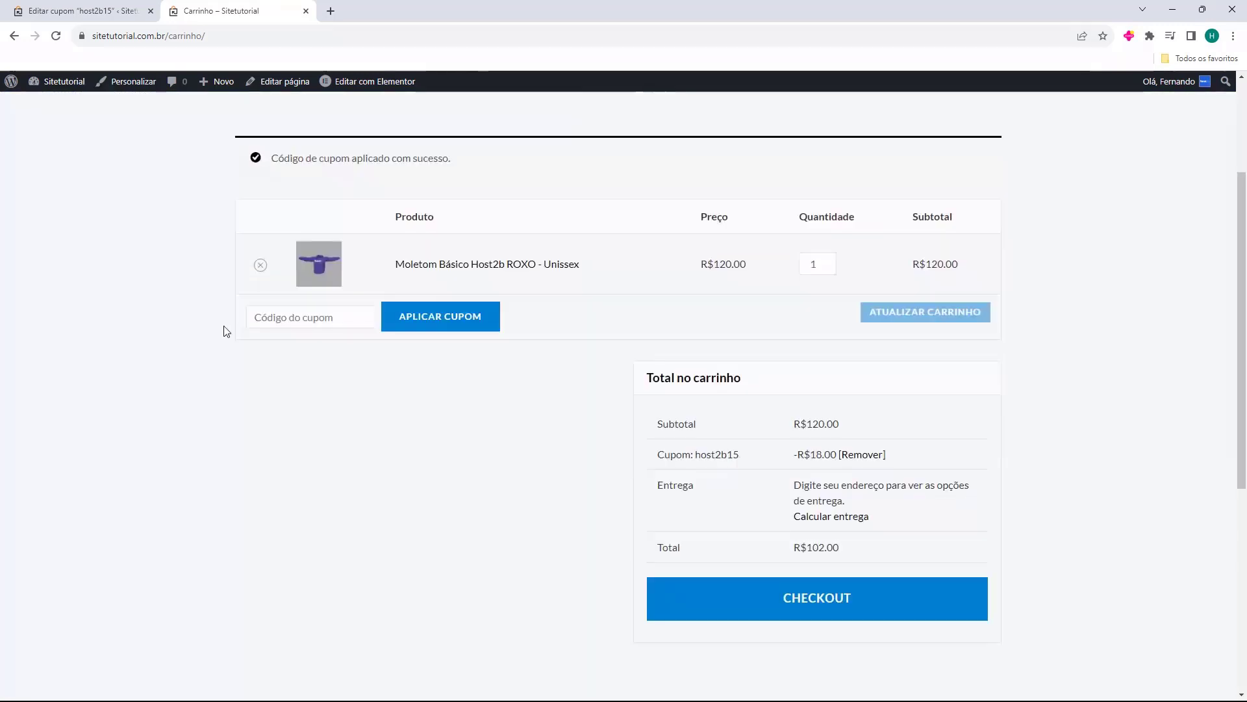